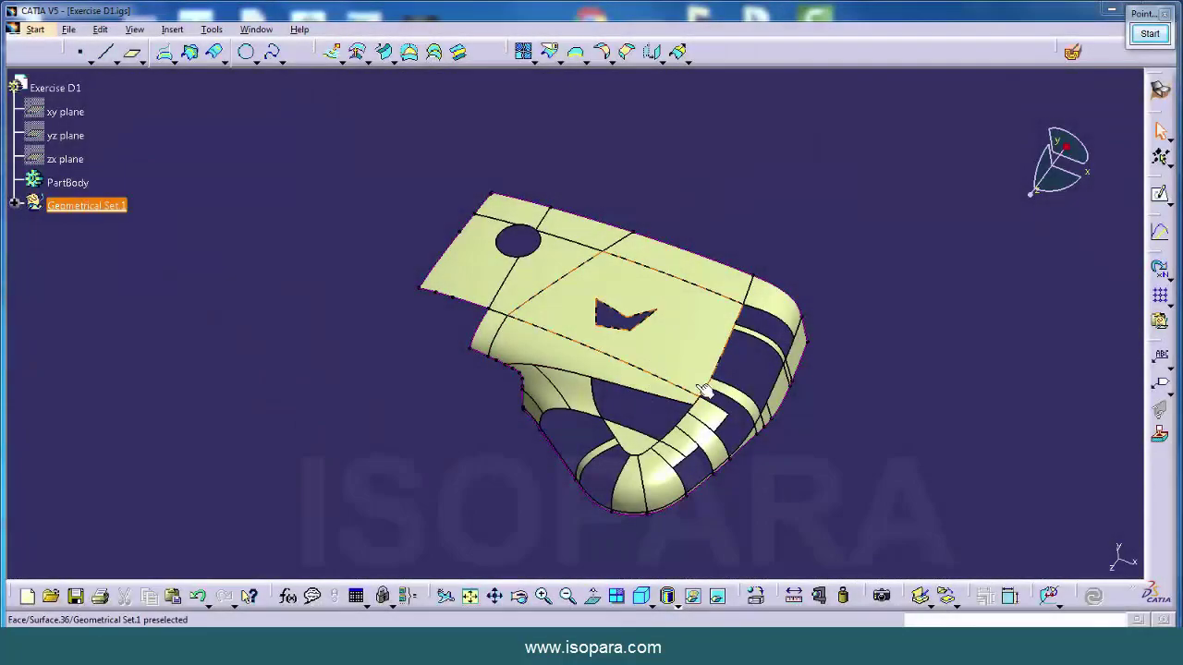
middle_click_drag(705, 390, 488, 296)
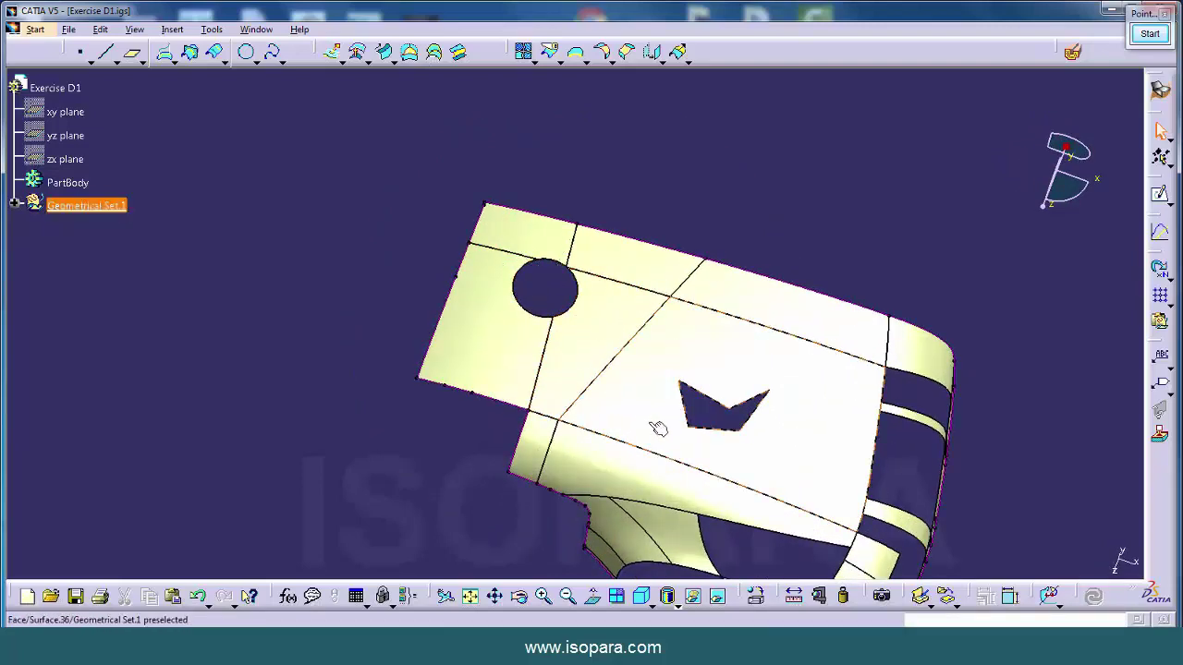
middle_click_drag(655, 447, 549, 441)
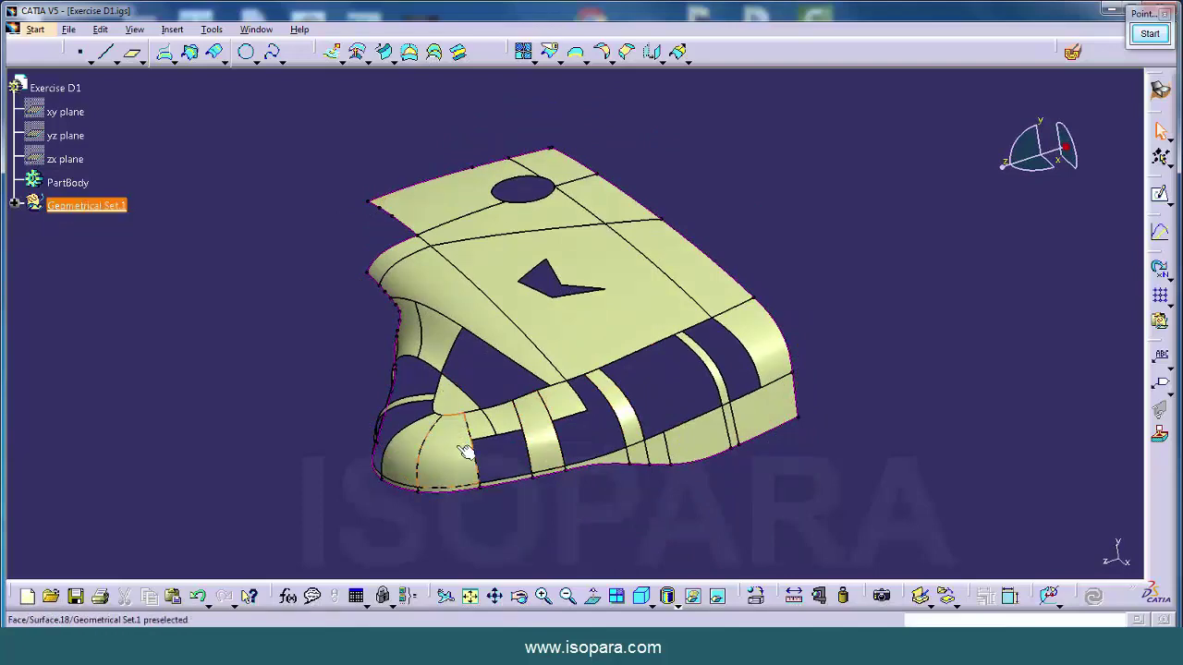
middle_click_drag(464, 451, 573, 474)
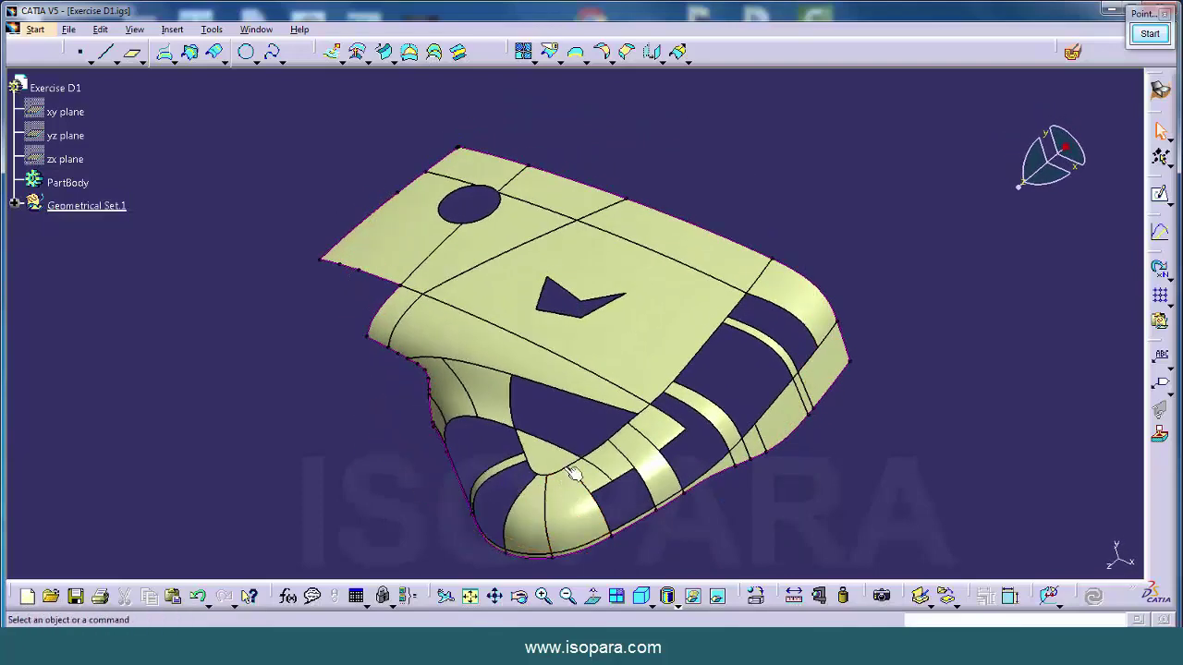
middle_click_drag(647, 393, 728, 276)
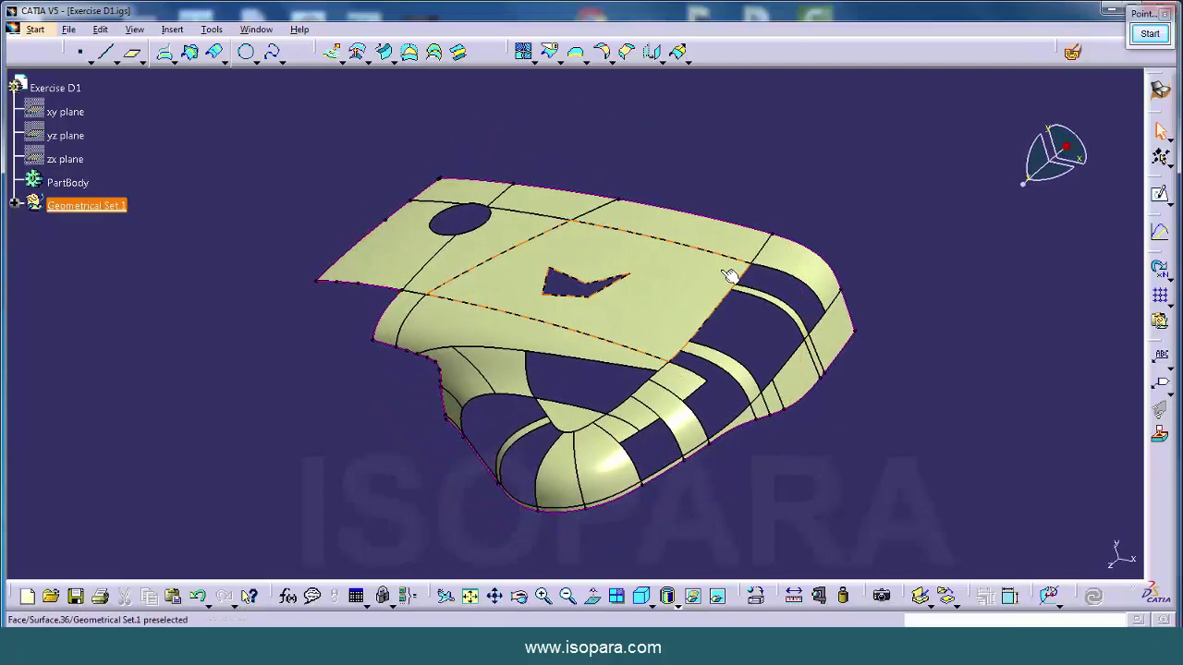
mouse_move(549, 327)
middle_mouse_down()
mouse_move(511, 323)
mouse_move(539, 360)
mouse_move(555, 349)
middle_mouse_up()
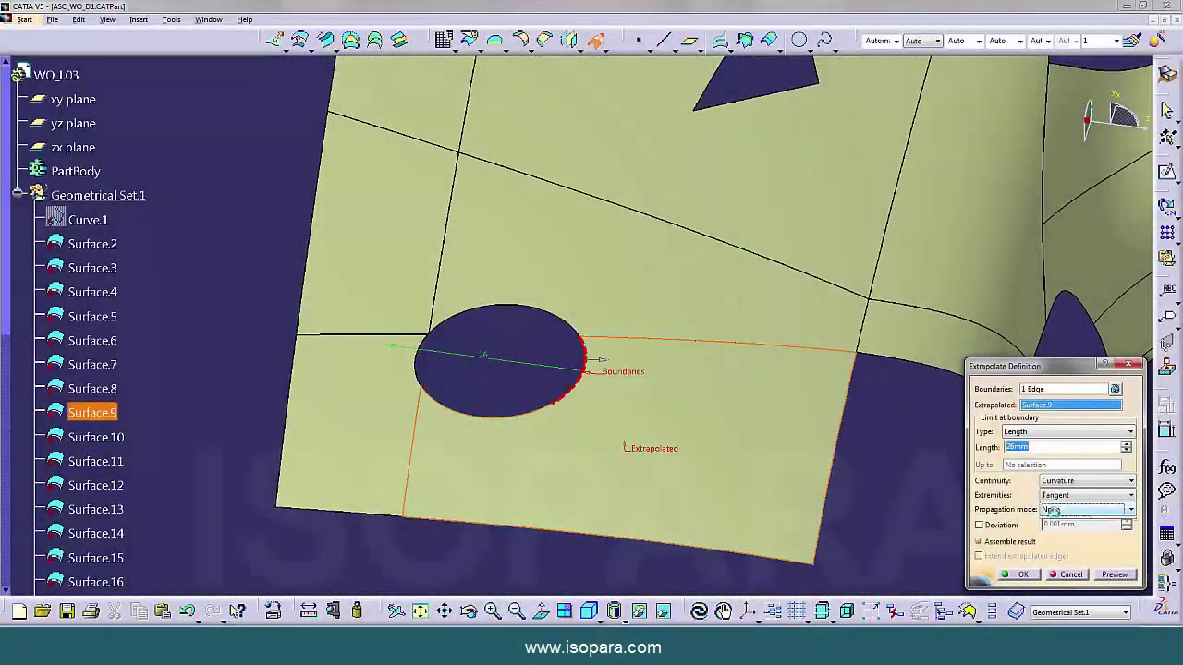
Extrapolate Surface.9 by 26 mm from its circular hole edge with curvature continuity and tangency continuity propagation.
left_click(1085, 509)
left_click(1072, 532)
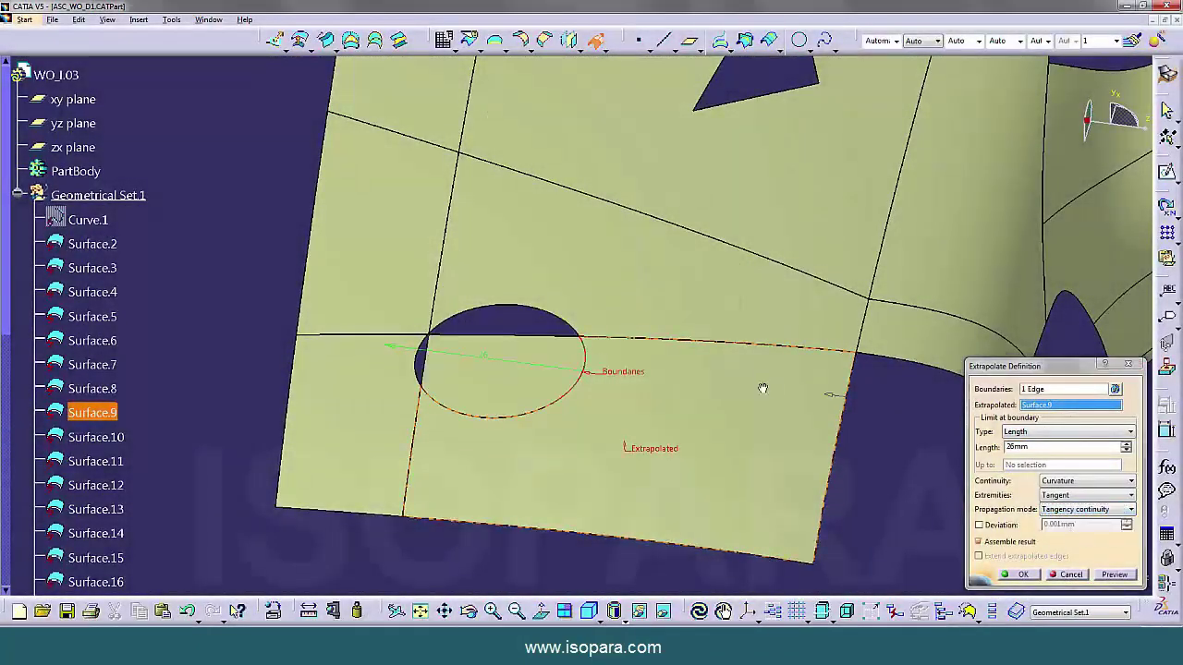
middle_click_drag(760, 391, 638, 335)
left_click(1024, 575)
Try to extrapolate Surface.34 by 5 mm from its hole arc, using tangency continuity propagation.
middle_click_drag(823, 416, 747, 145)
left_click(596, 40)
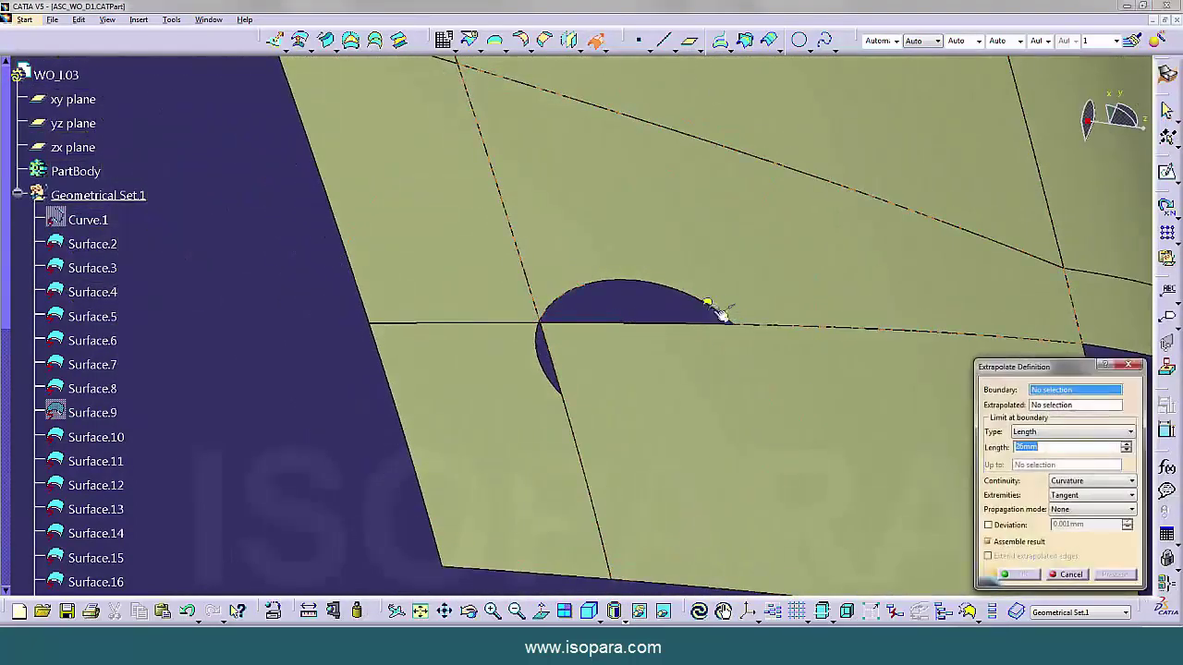
left_click(718, 313)
left_click(709, 363)
middle_click_drag(704, 366, 694, 471)
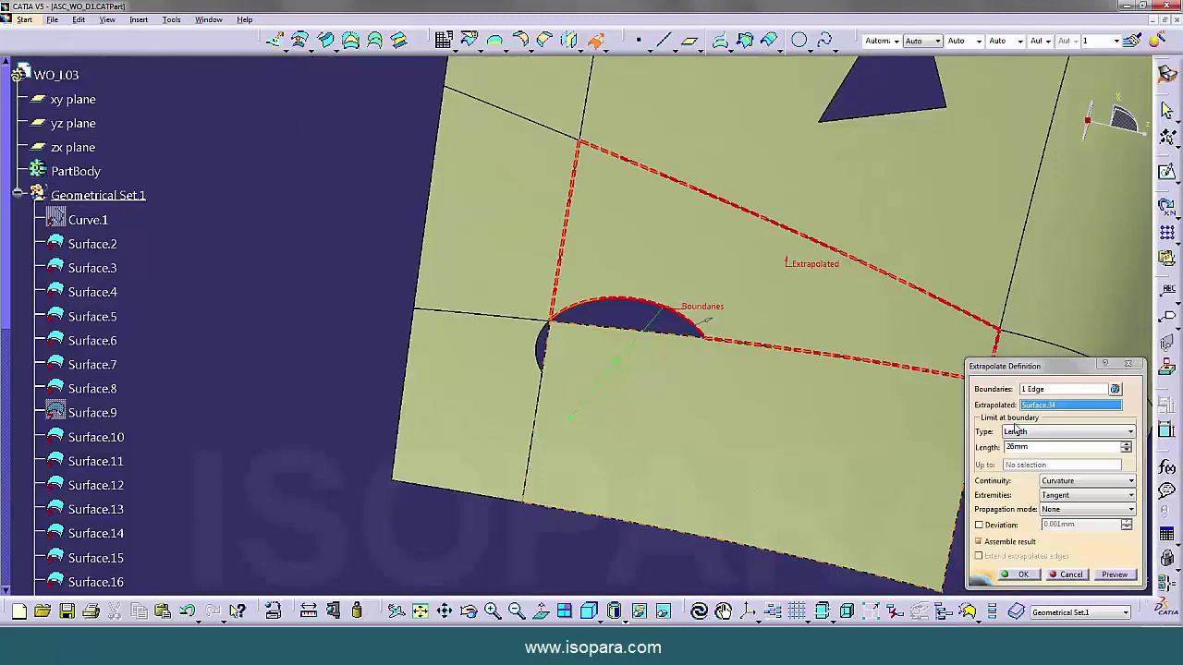
left_click_drag(1049, 447, 945, 448)
left_click(1117, 574)
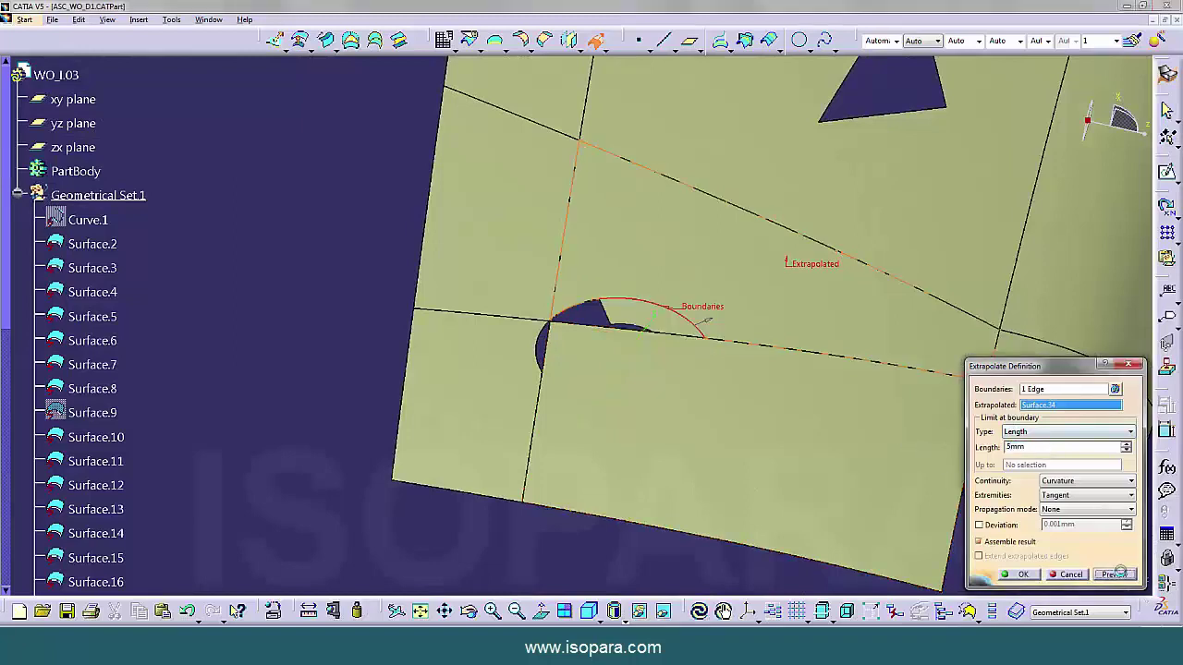
middle_click_drag(861, 452, 896, 469)
left_click(1097, 511)
left_click(1069, 531)
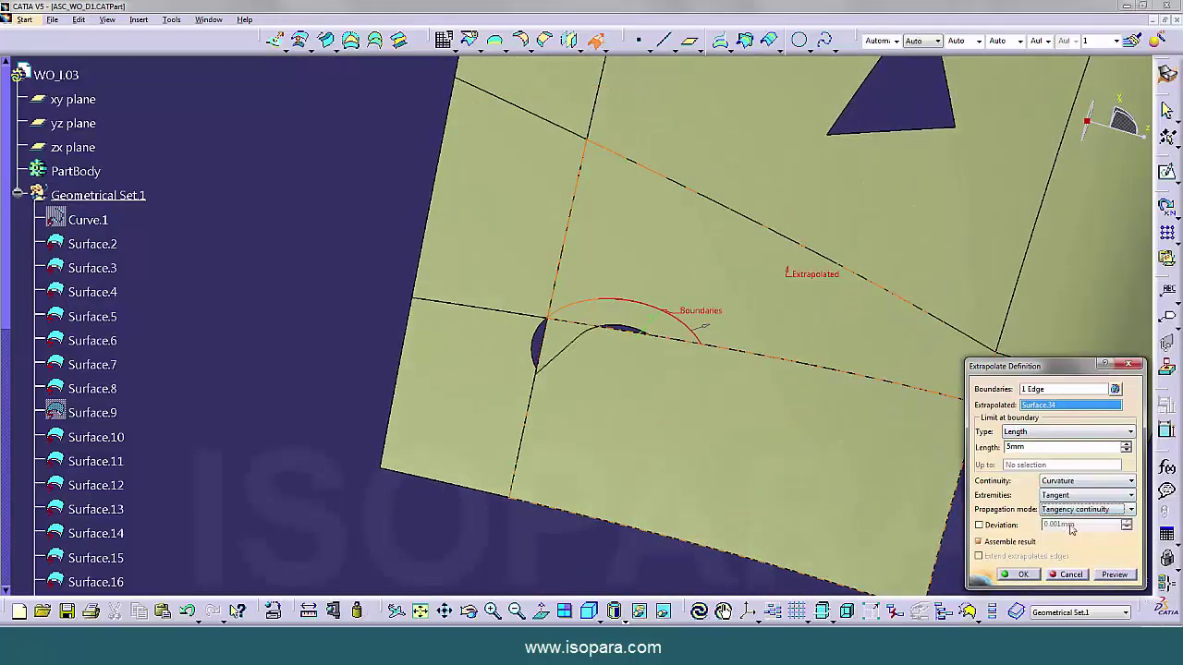
left_click(1126, 447)
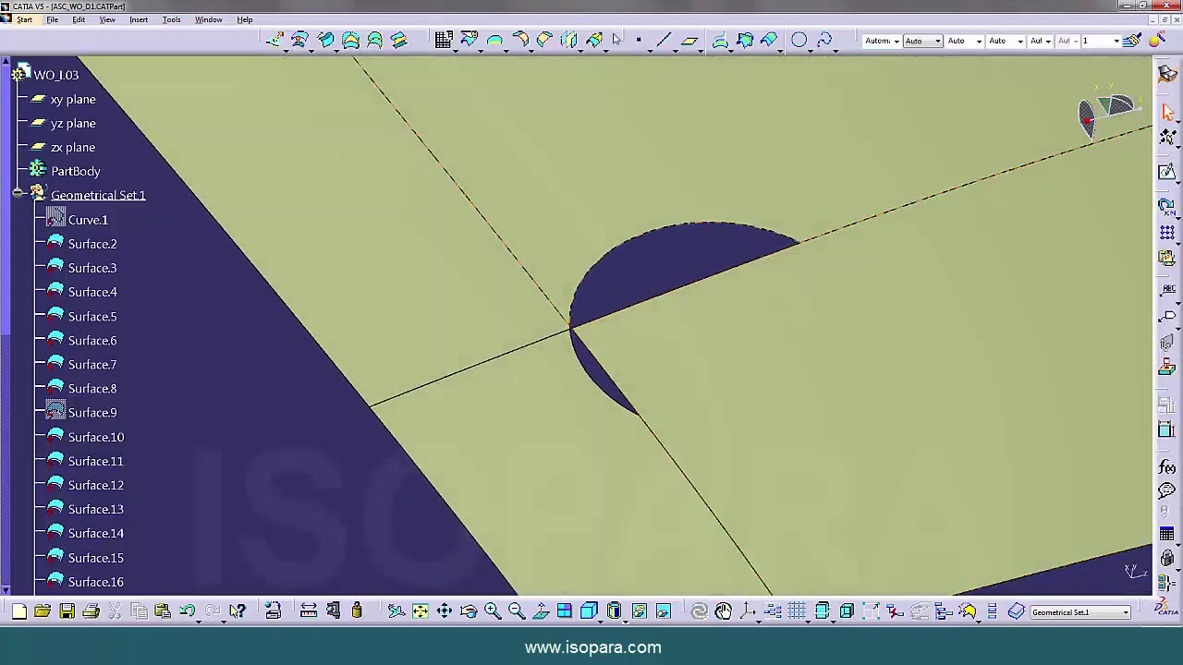
Try to extrapolate Surface.10 by 2 mm from its short hole arc with curvature continuity.
left_click(595, 40)
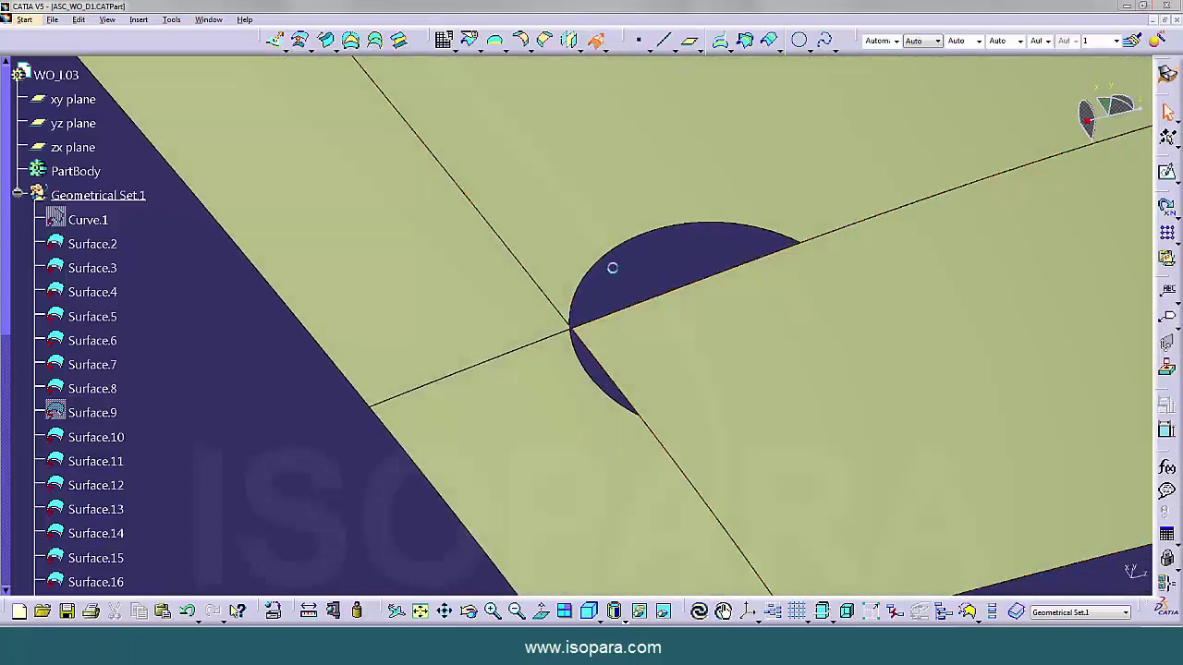
left_click(581, 372)
left_click(700, 357)
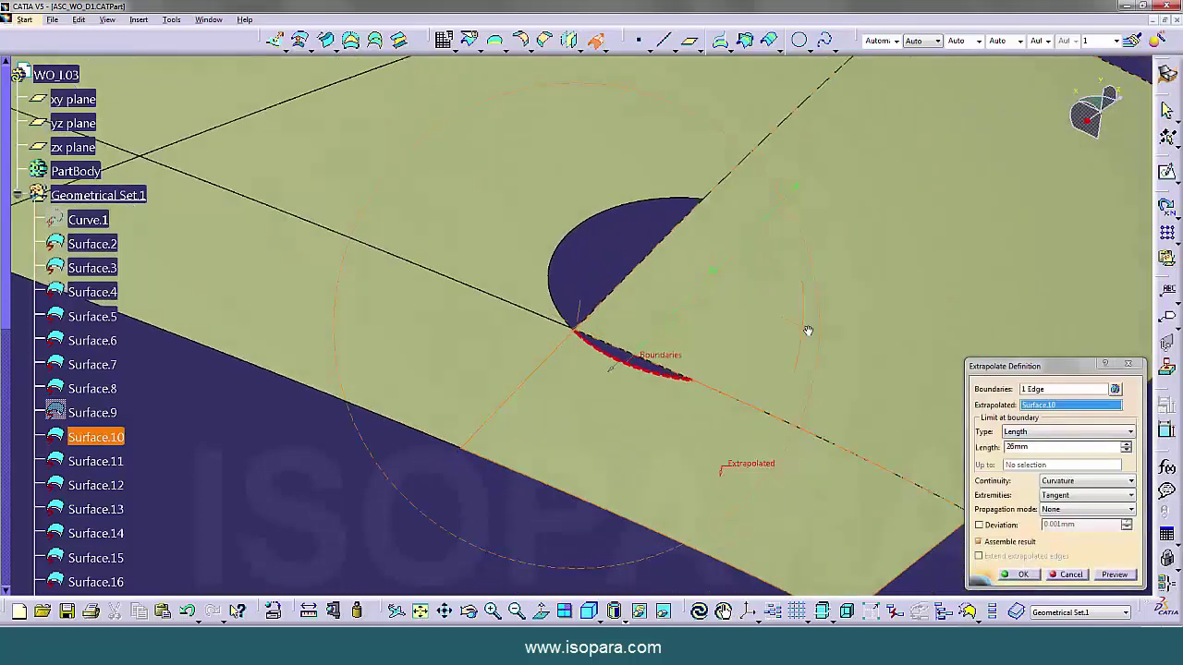
left_click(1115, 574)
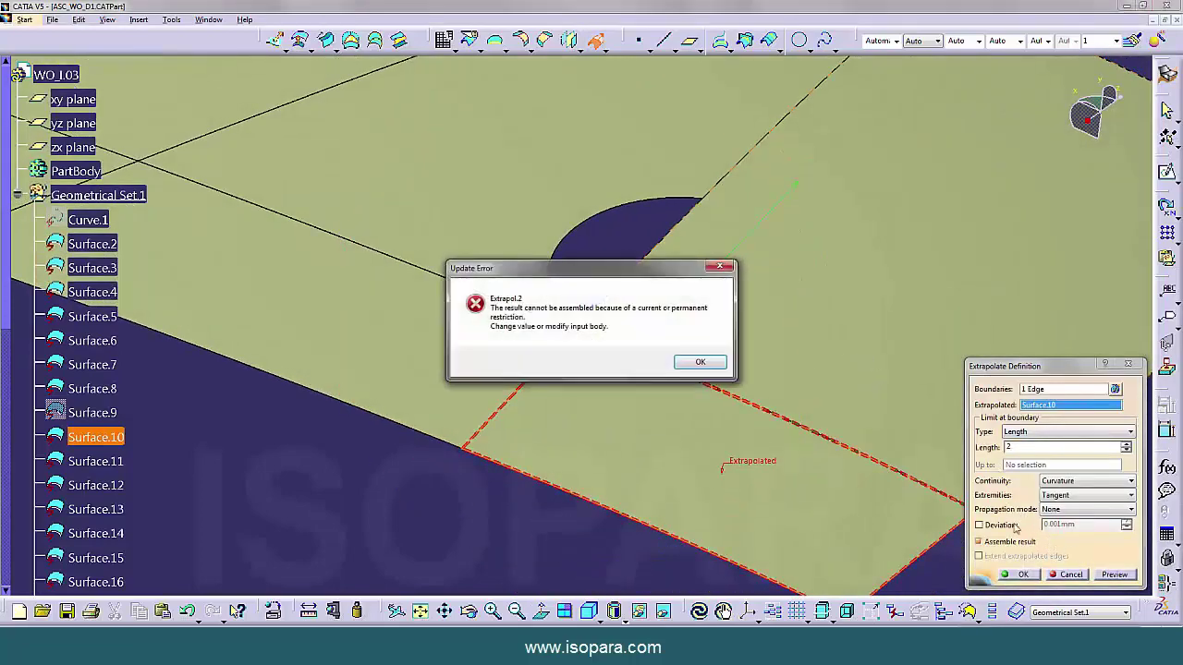
left_click(699, 361)
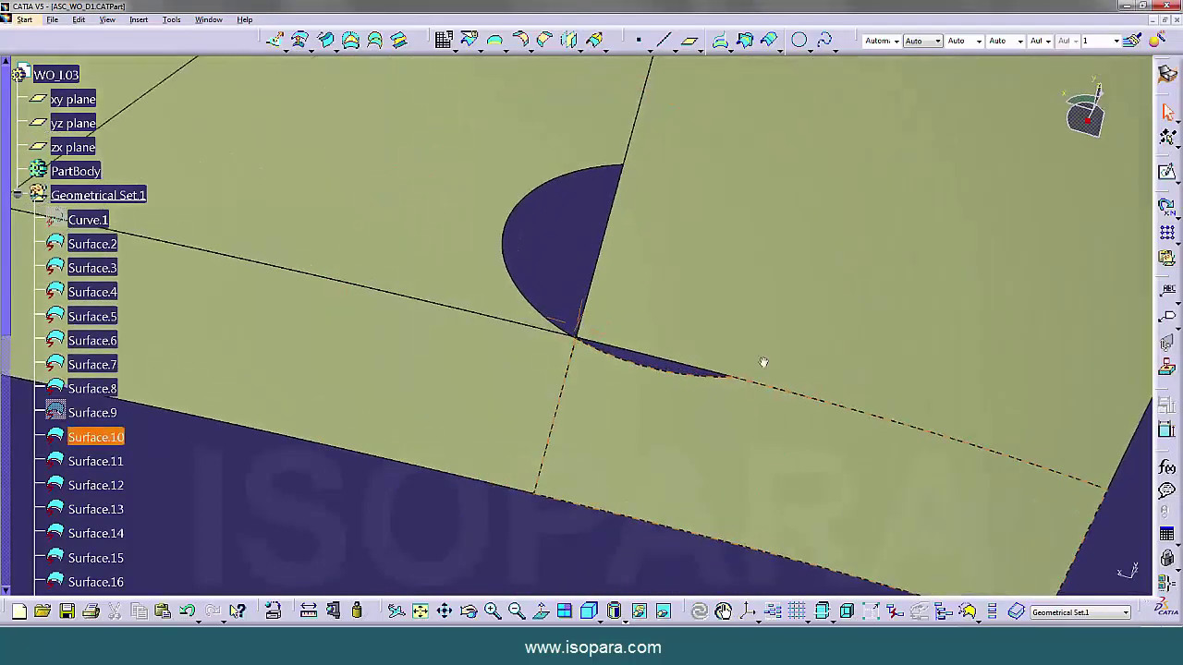
Untrim Surface.10, the corner surface bordering the small sliver of the hole.
middle_click_drag(763, 363, 566, 143)
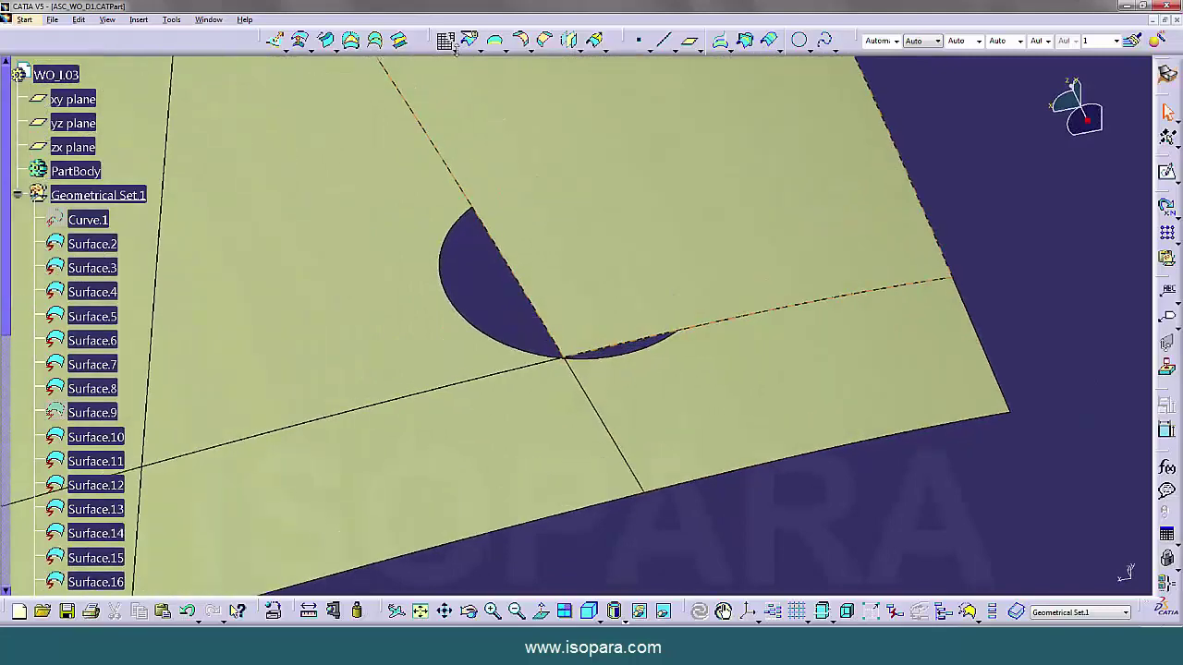
left_click(469, 41)
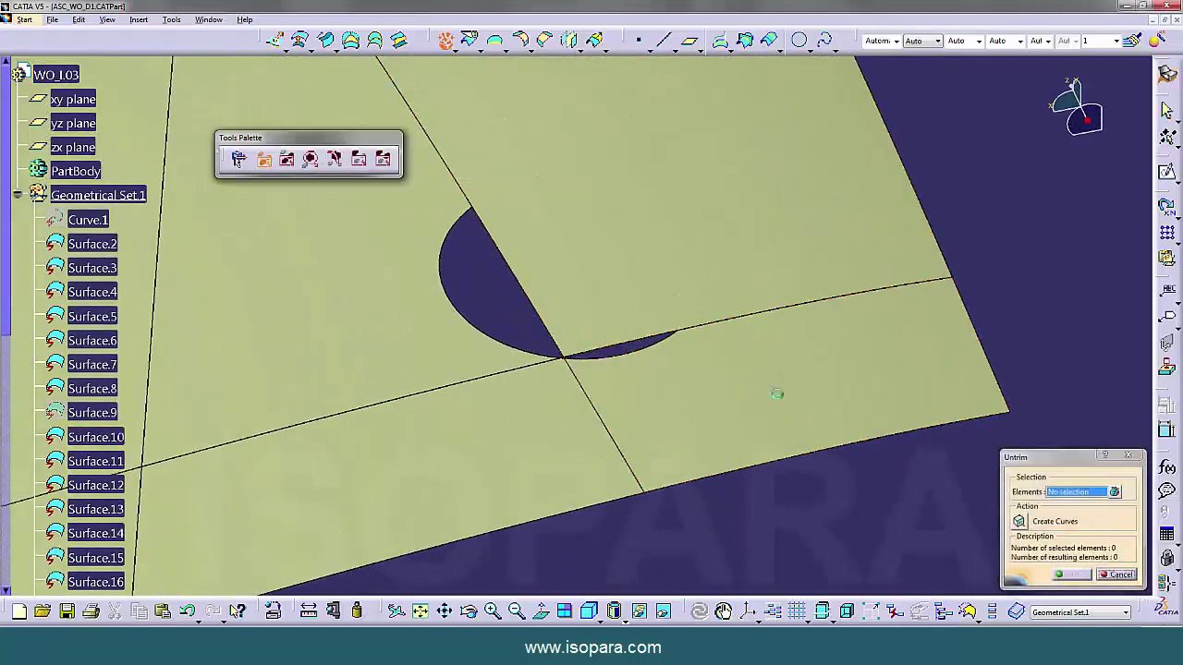
left_click(779, 395)
left_click(1066, 574)
Split the untrimmed surface with Curve.1, keeping the part that lies inside the original part outline.
middle_click_drag(1006, 522, 576, 81)
left_click(471, 39)
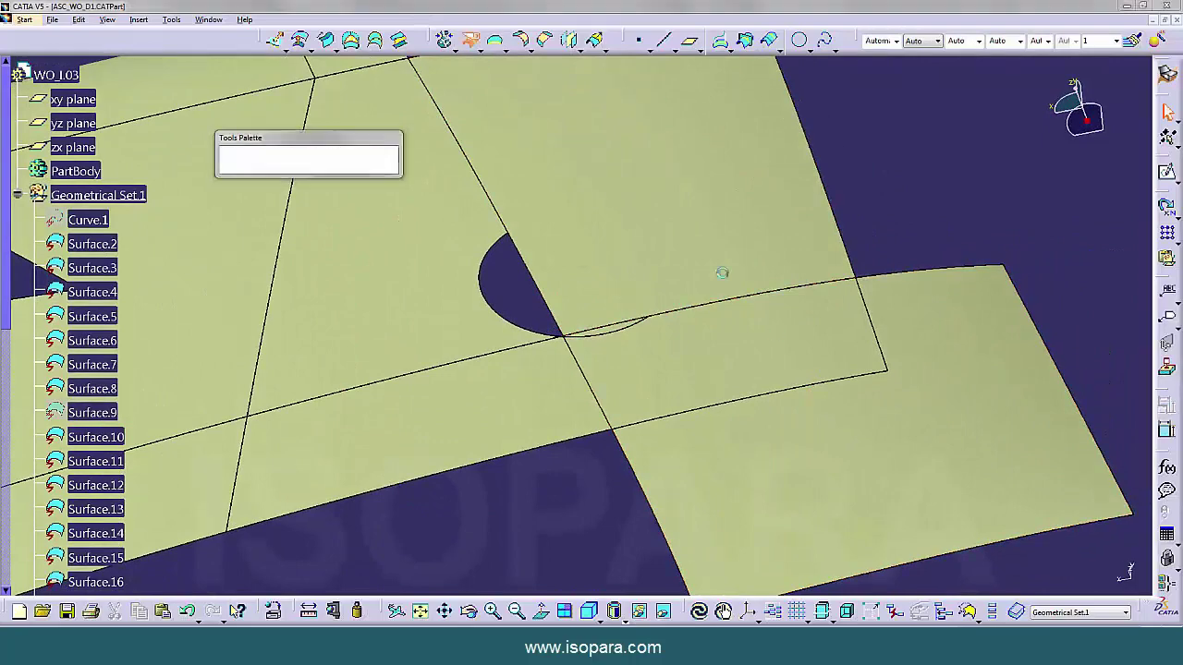
left_click(755, 426)
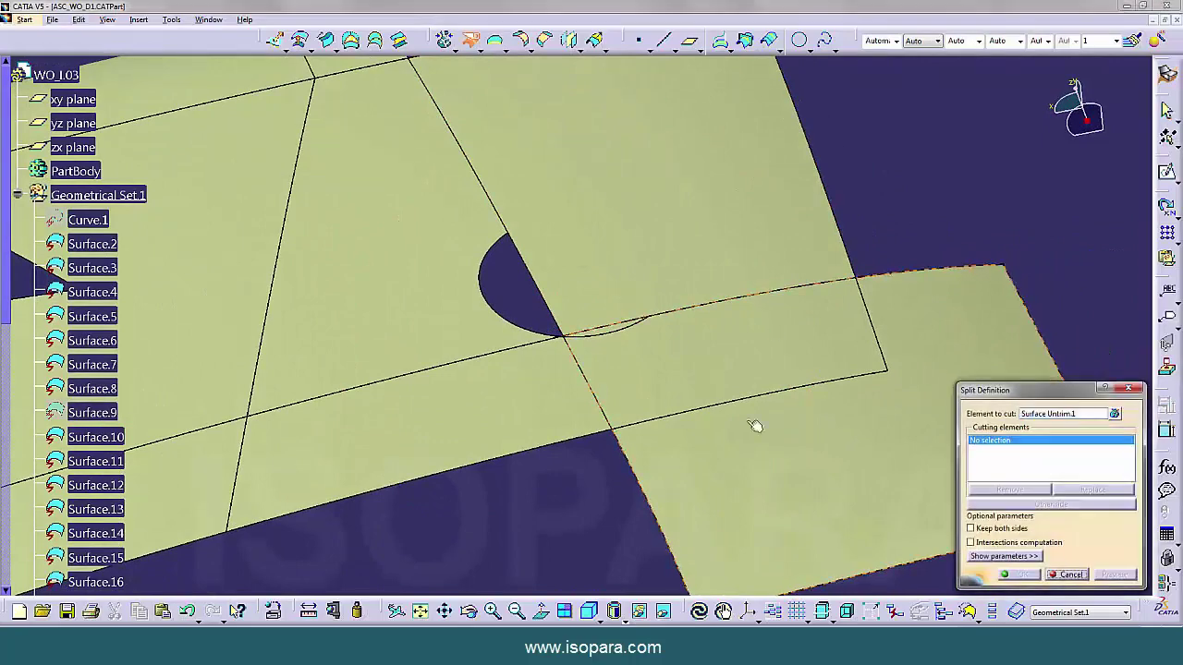
left_click(102, 222)
left_click(1049, 506)
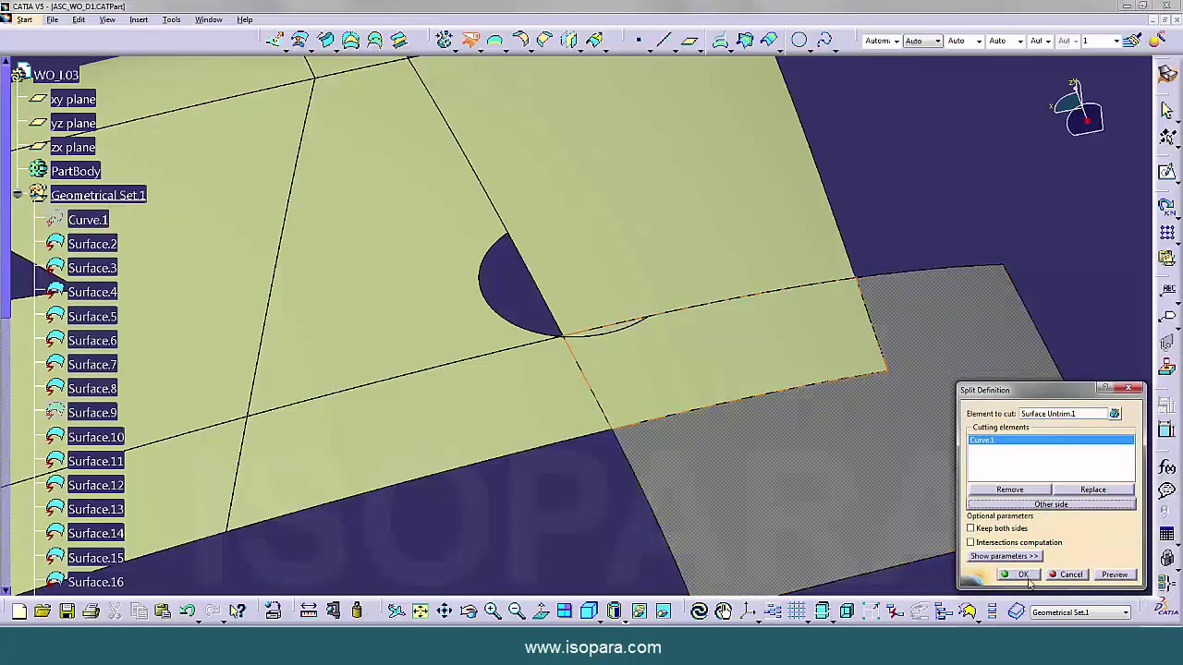
left_click(1022, 574)
scroll(673, 336, "up", 5)
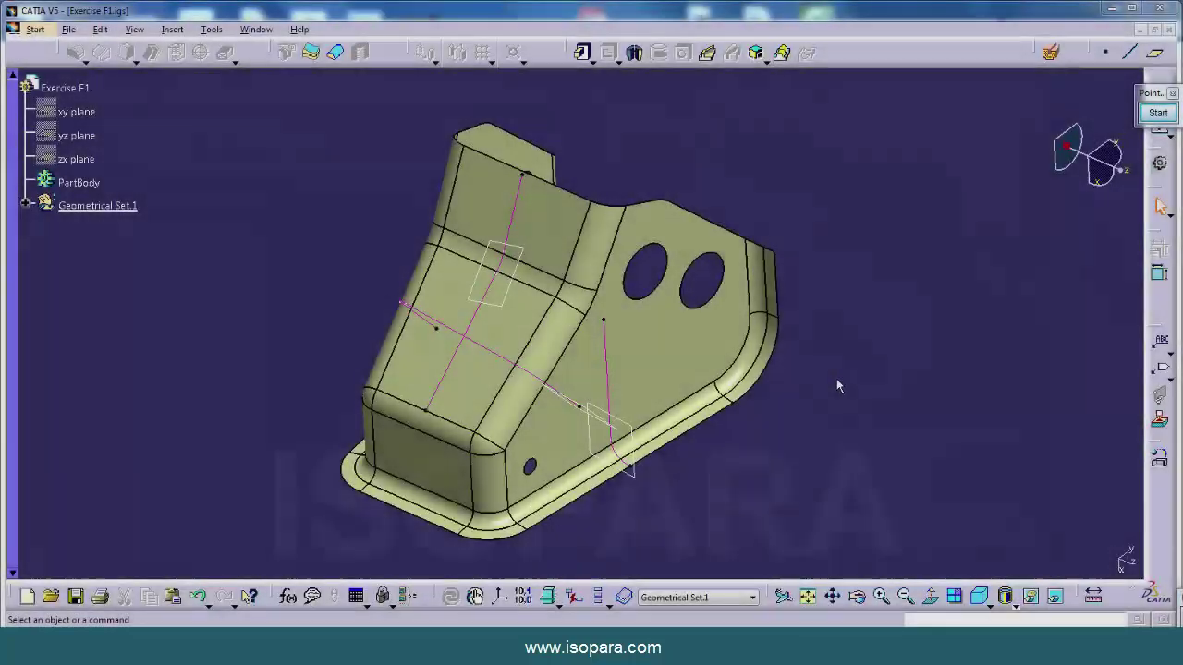
Examine the Exercise F1 bracket surface from several angles, including its profile curves, side holes and bottom flange.
middle_click_drag(552, 347, 655, 317)
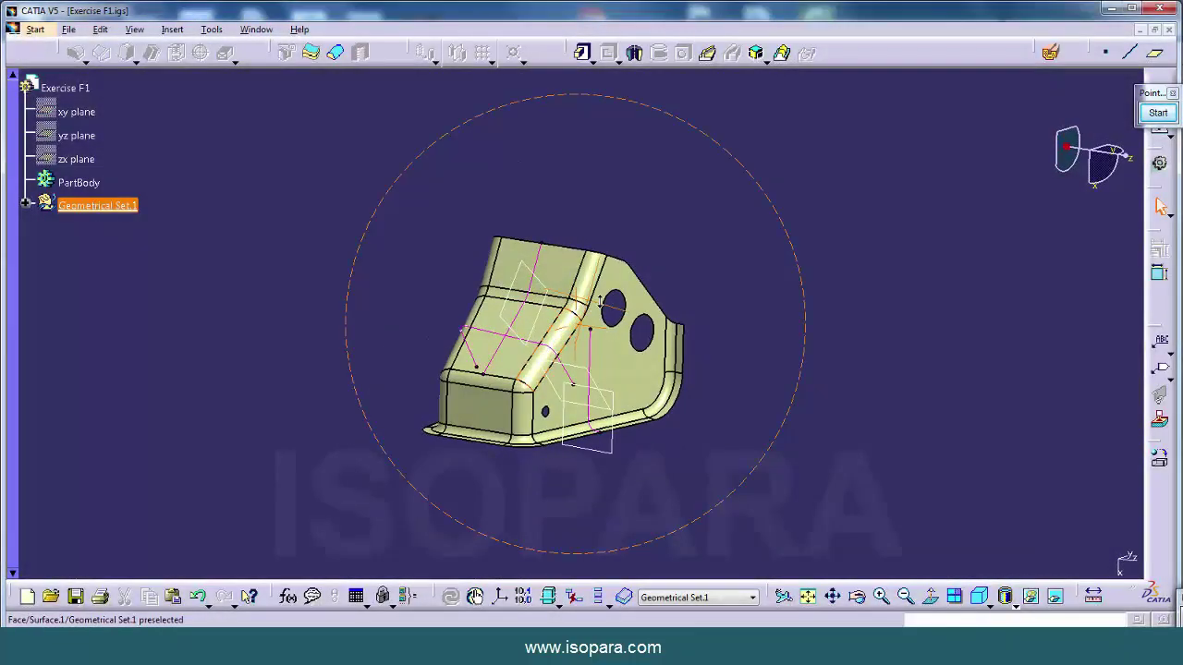
left_click(680, 290)
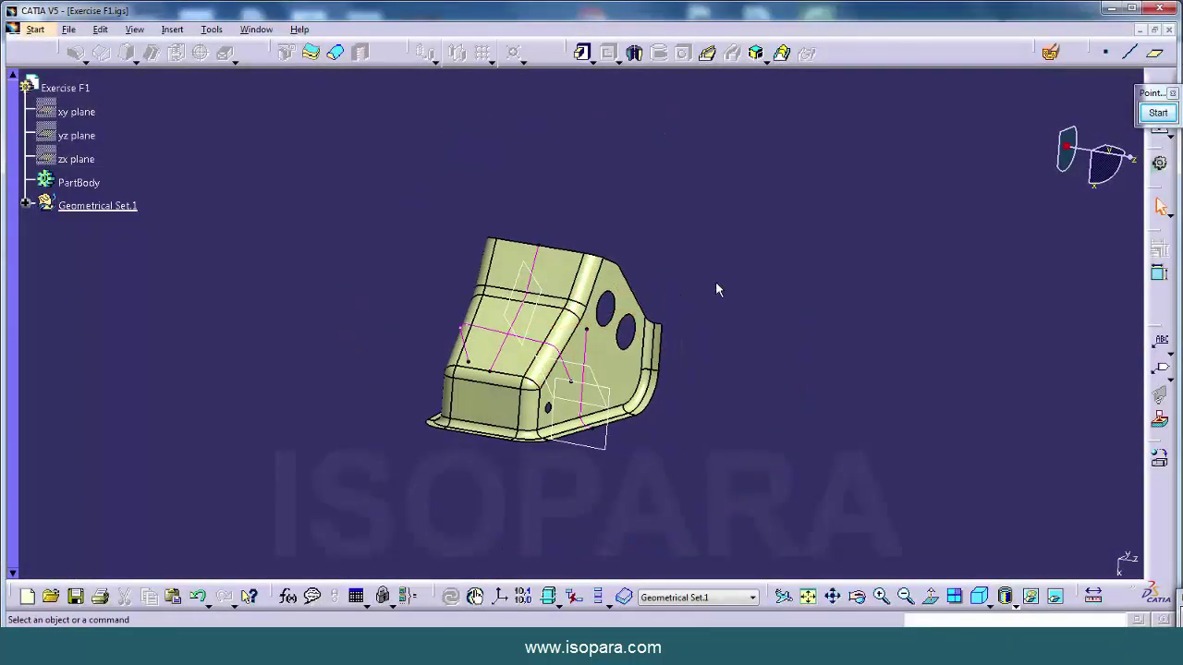
middle_click_drag(609, 355, 659, 309)
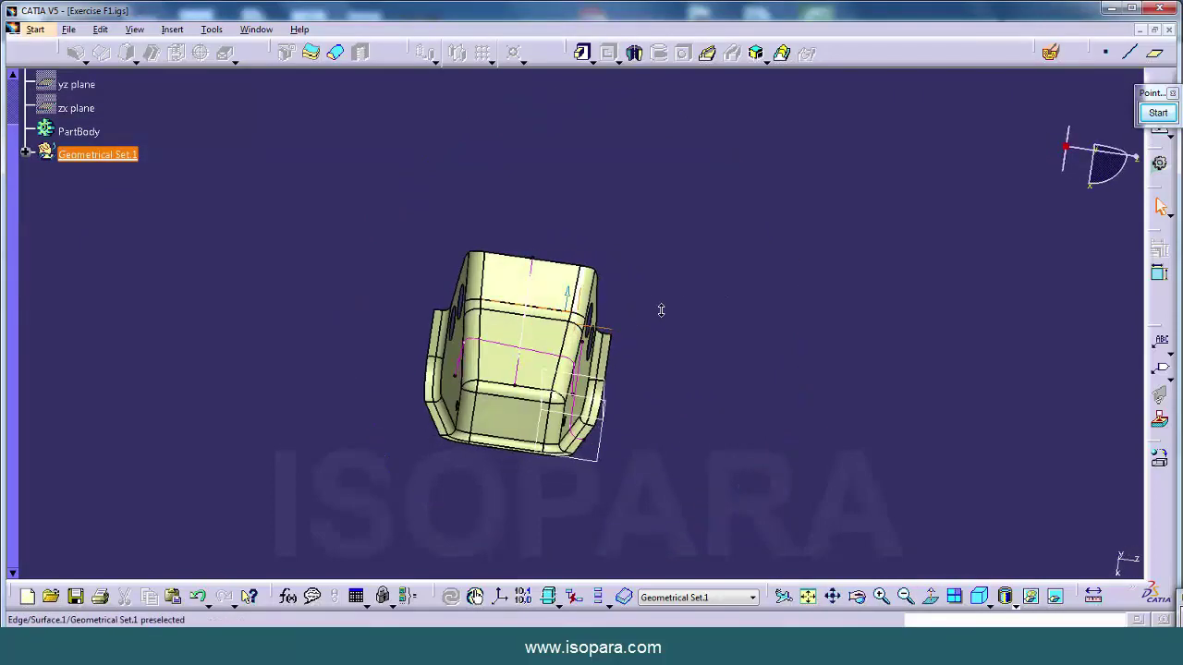
middle_click_drag(528, 336, 499, 354)
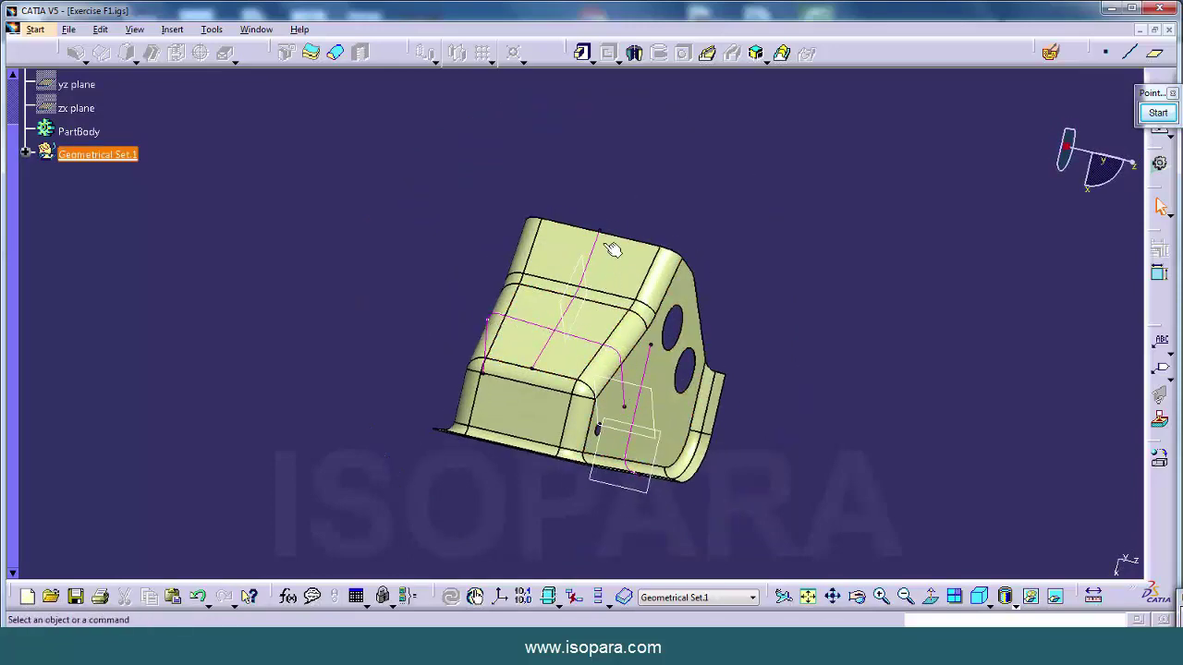
middle_click_drag(582, 353, 646, 407)
scroll(639, 346, "down", 1)
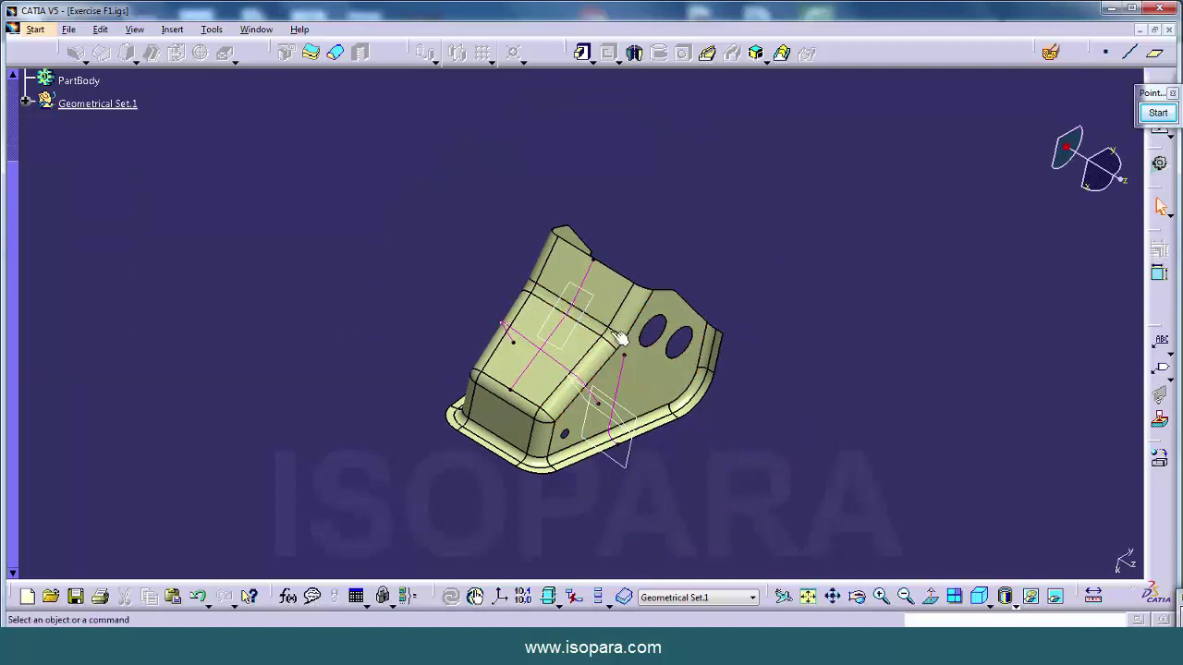
middle_click_drag(602, 419, 681, 209)
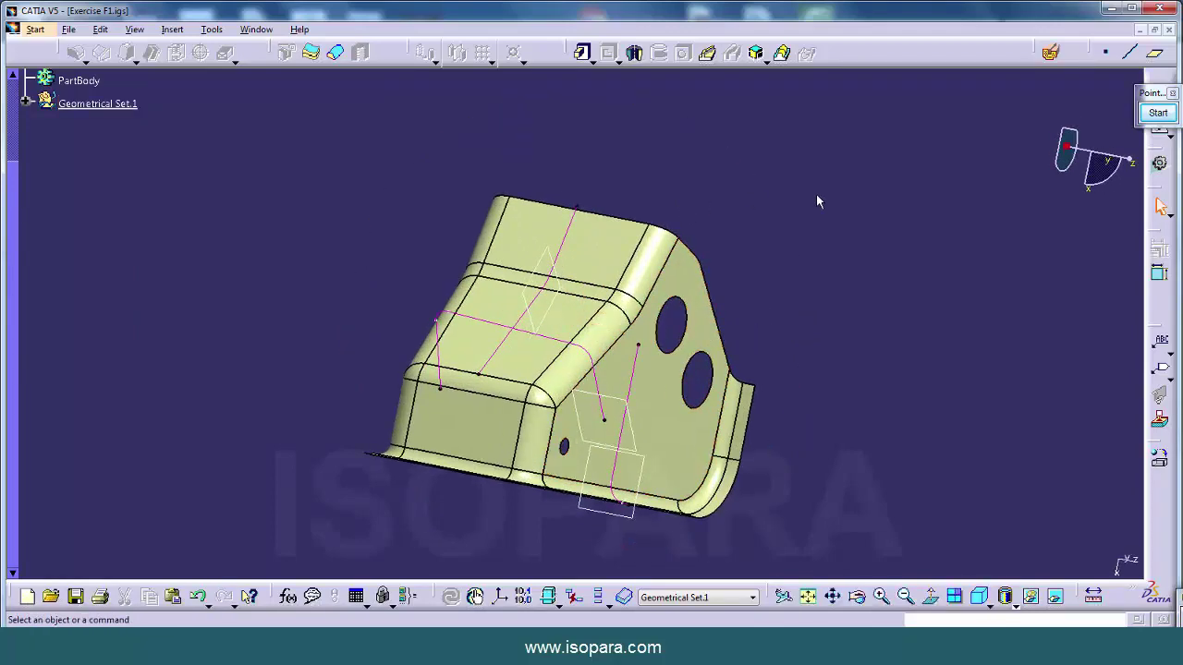
middle_click_drag(612, 372, 630, 343)
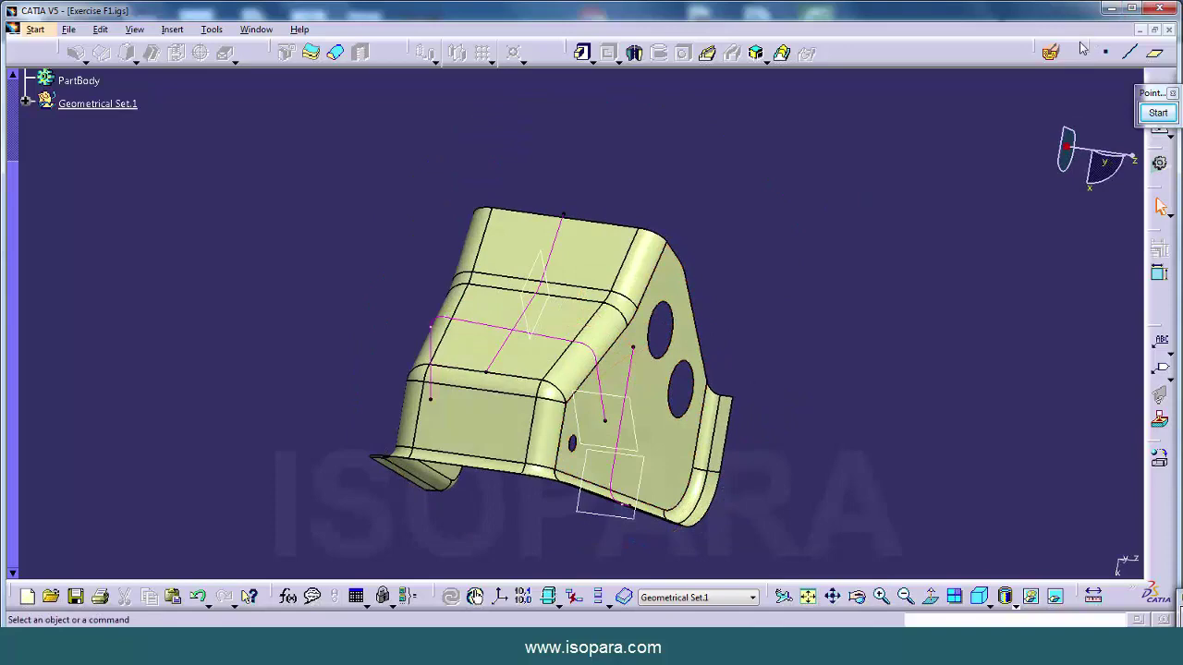
Clip the bracket with the 3D section plane and inspect the remaining side wall.
left_click(1053, 54)
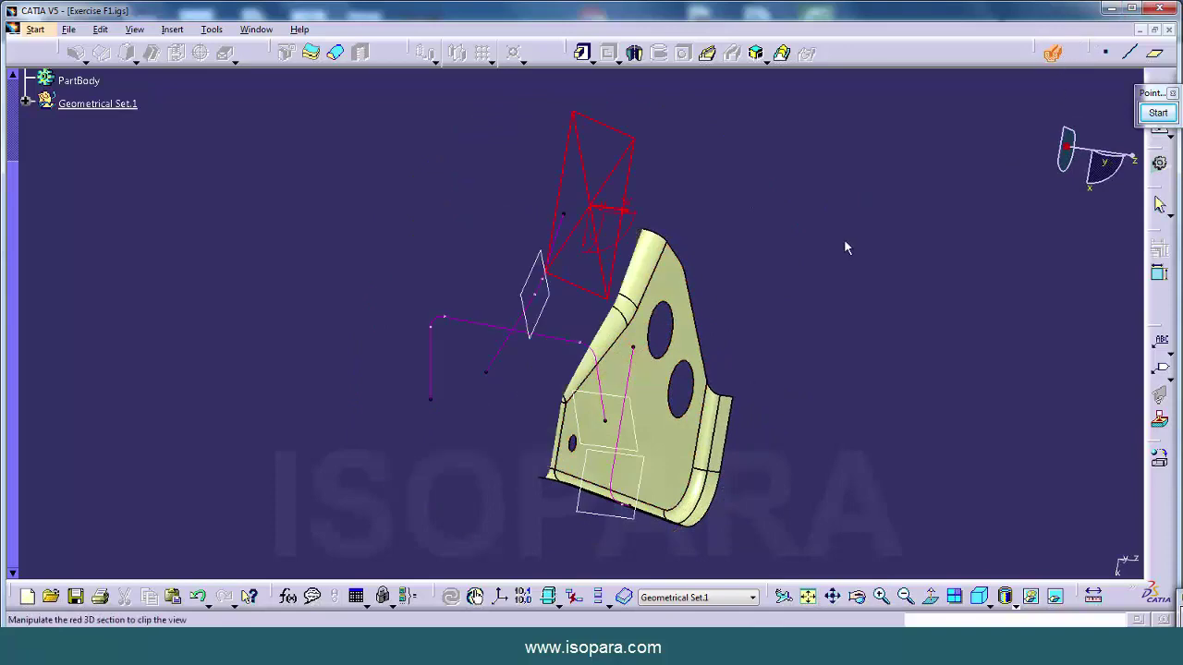
left_click(612, 398)
middle_click_drag(601, 358, 598, 258)
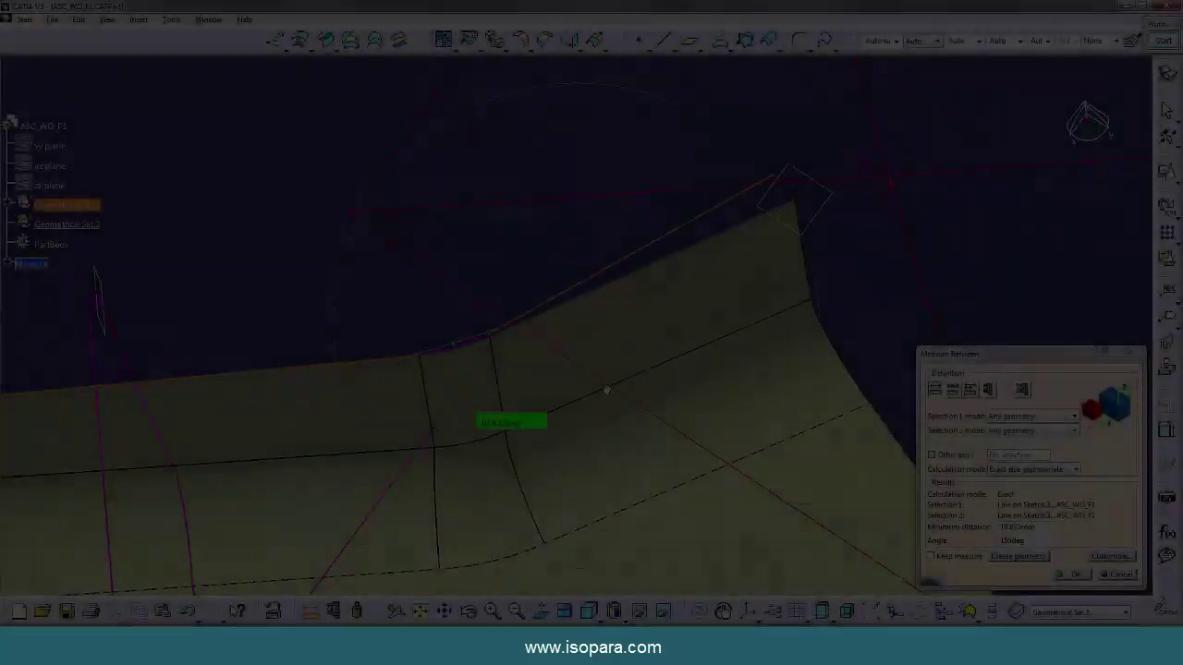
Turn off the section clipping in ASC_WO_F1 to display the whole bracket.
middle_click_drag(606, 391, 691, 480)
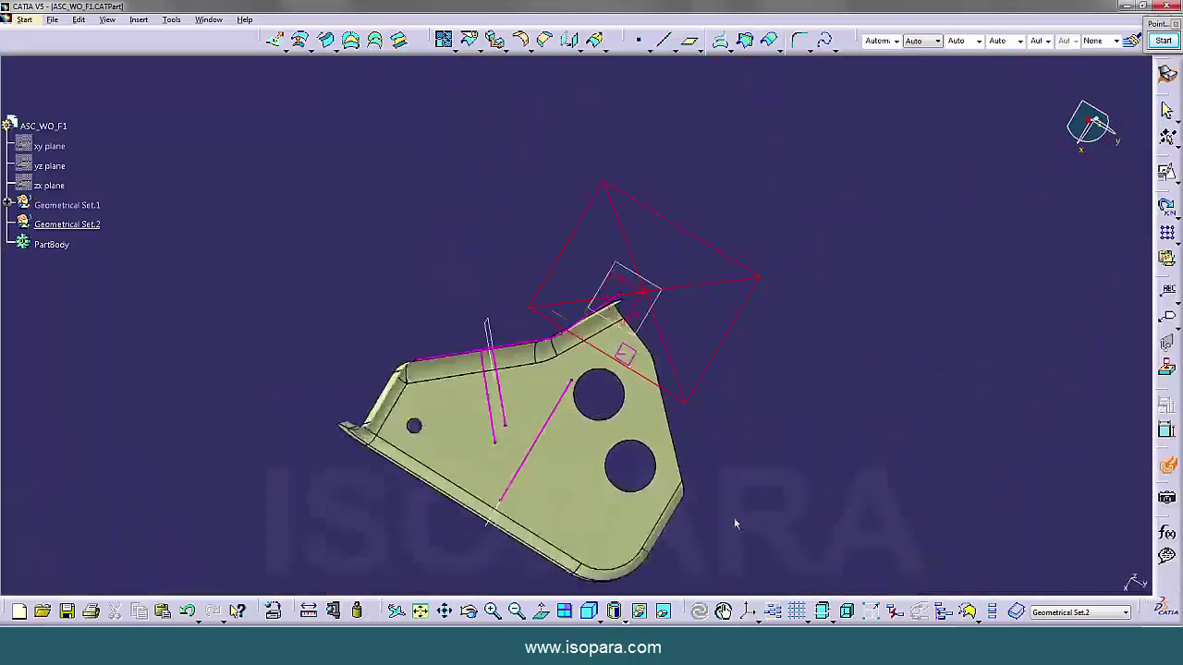
middle_click_drag(734, 523, 1086, 529)
left_click(1170, 471)
Mark the magenta profile curves on the bracket with red handwritten numbers, beginning with 1 and 2.
middle_click_drag(527, 378, 700, 392)
middle_click_drag(470, 323, 524, 380)
left_click(1162, 40)
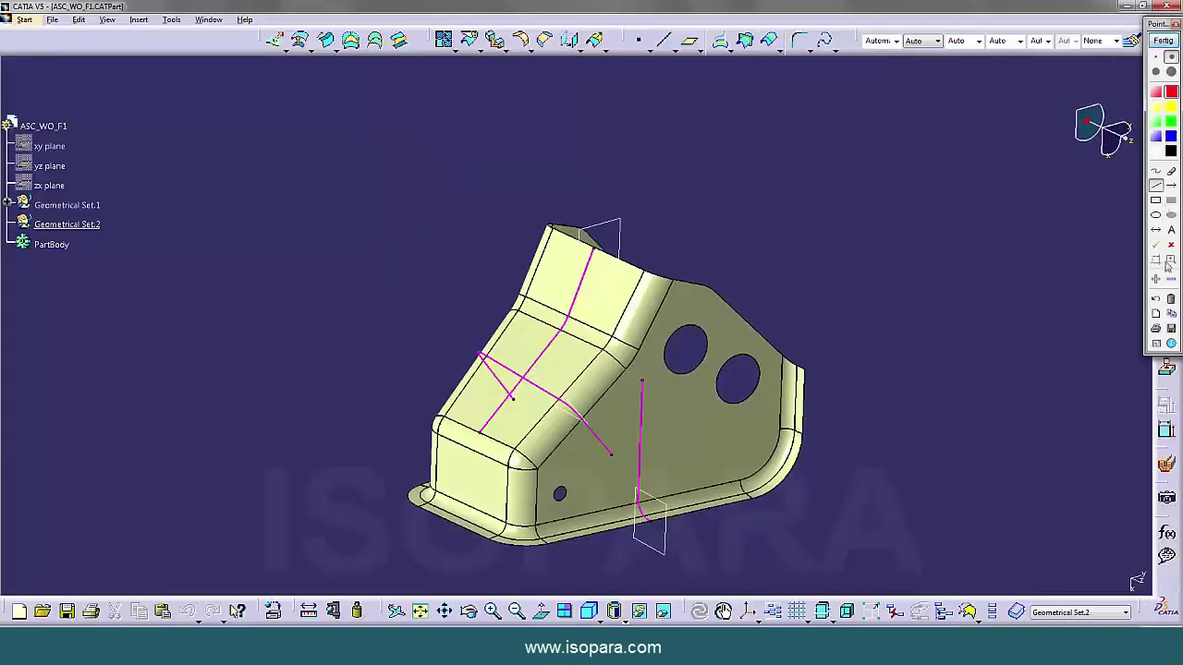
left_click(596, 278)
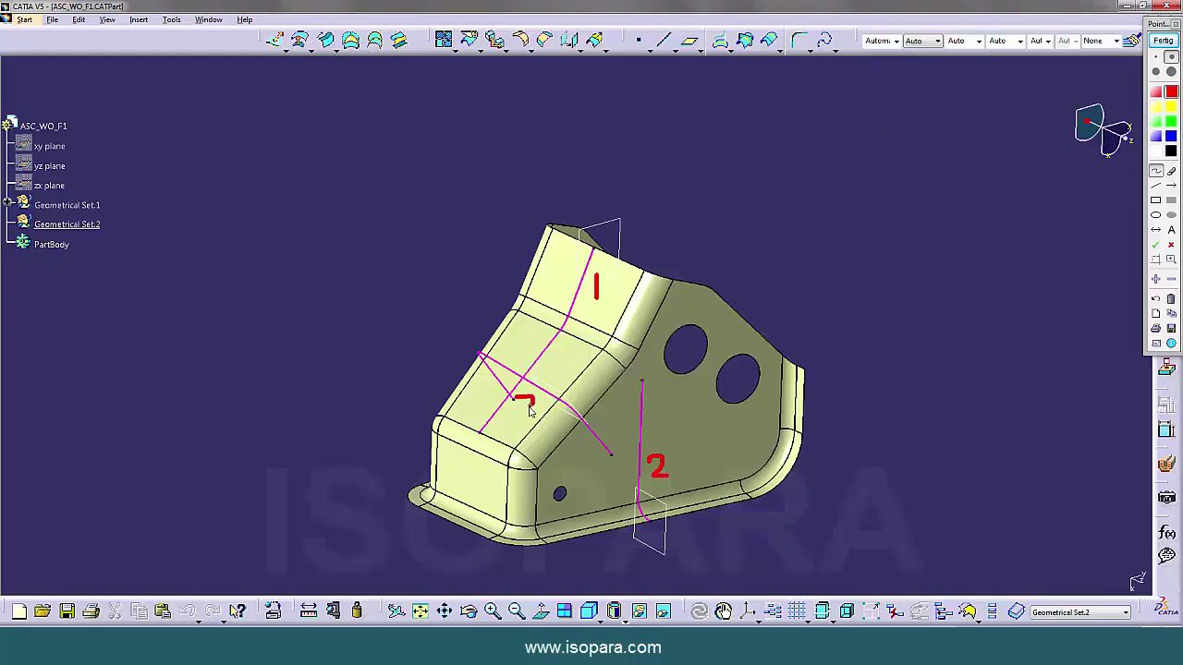
left_click(1166, 43)
Join the bracket surface with the fillet strip faces between the upper and middle panels set as sub-elements to remove.
mouse_move(774, 385)
middle_mouse_down()
mouse_move(726, 353)
mouse_move(673, 449)
mouse_move(632, 338)
mouse_move(749, 285)
mouse_move(728, 275)
middle_mouse_up()
left_click(445, 41)
left_click(605, 304)
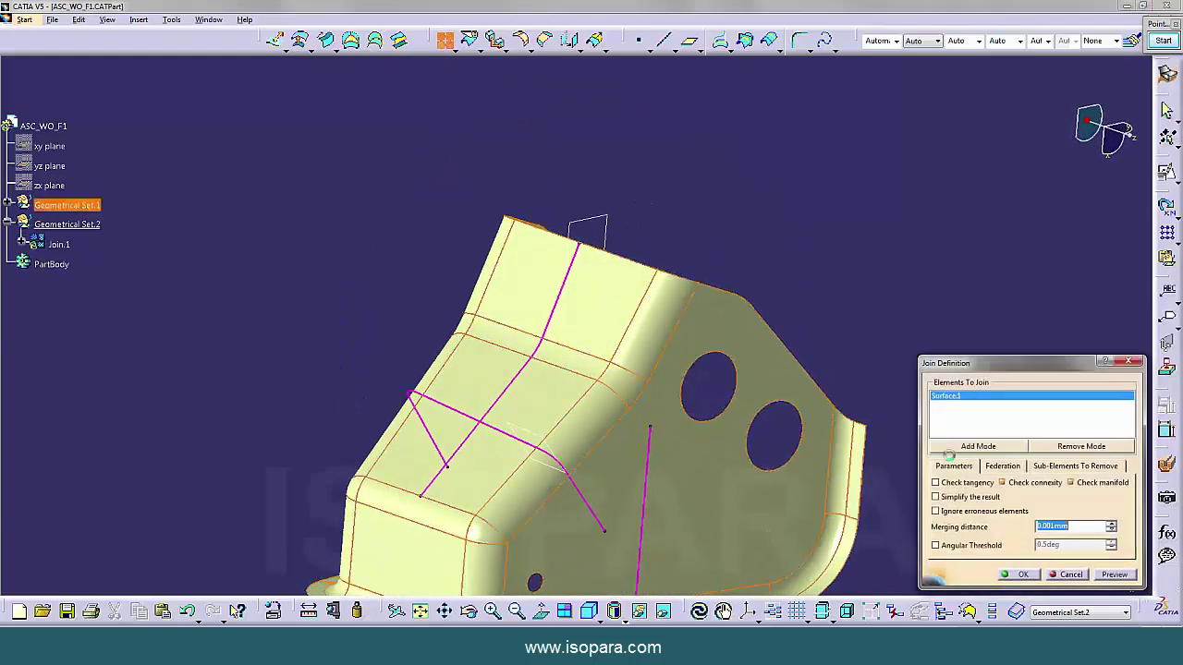
left_click(1051, 474)
mouse_move(692, 401)
middle_mouse_down()
mouse_move(721, 396)
mouse_move(676, 406)
middle_mouse_up()
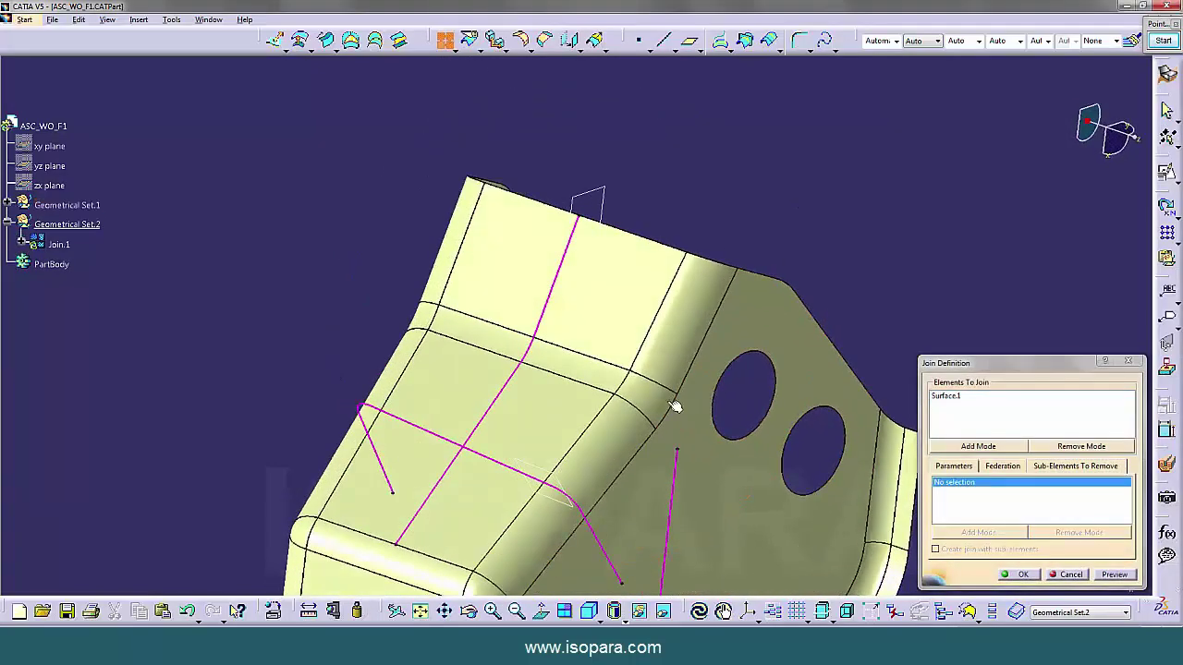
left_click(675, 382)
left_click(491, 372)
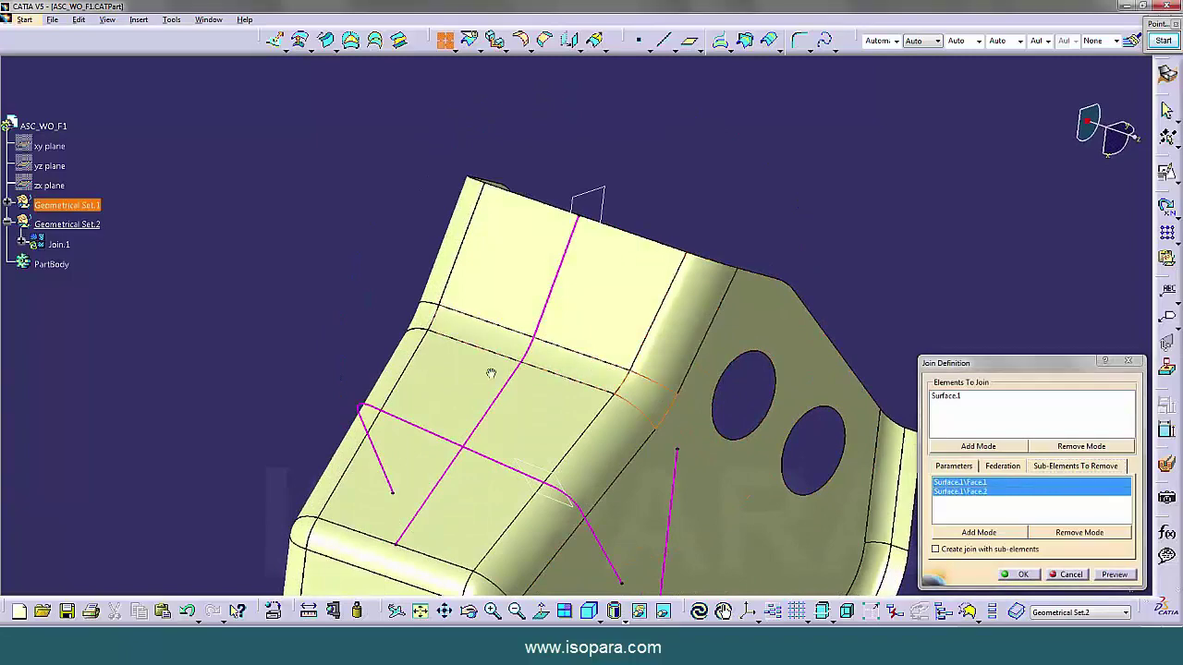
middle_click_drag(491, 372, 502, 363)
left_click(444, 318)
middle_click_drag(604, 401, 692, 425)
left_click(1014, 574)
Join the bracket again, removing the upper panel and its adjoining side fillet and creating a separate join with those sub-elements.
middle_click(653, 351)
left_click(637, 241)
middle_click_drag(618, 238, 681, 257)
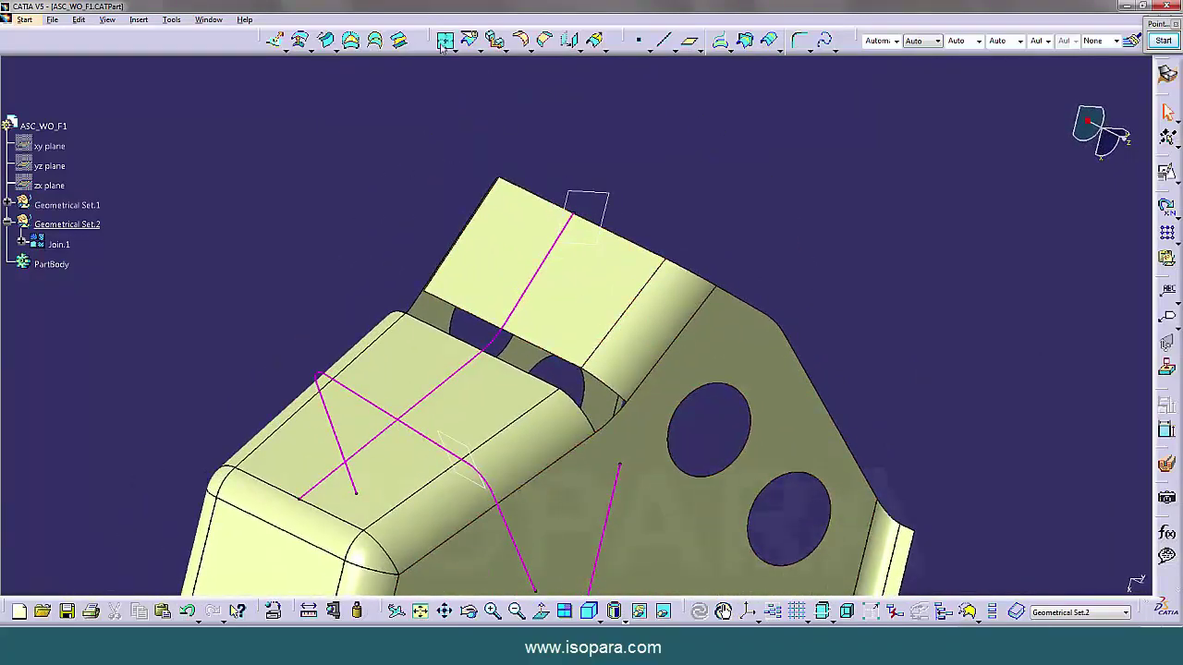
left_click(445, 41)
left_click(599, 274)
left_click(1052, 467)
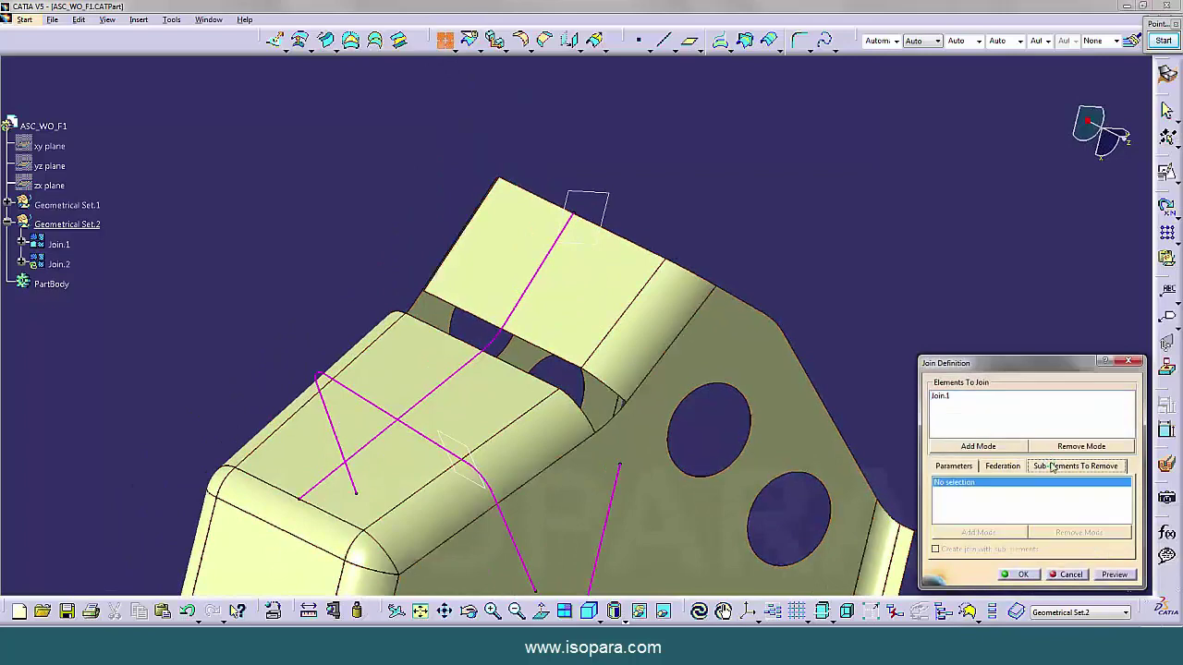
left_click(659, 346)
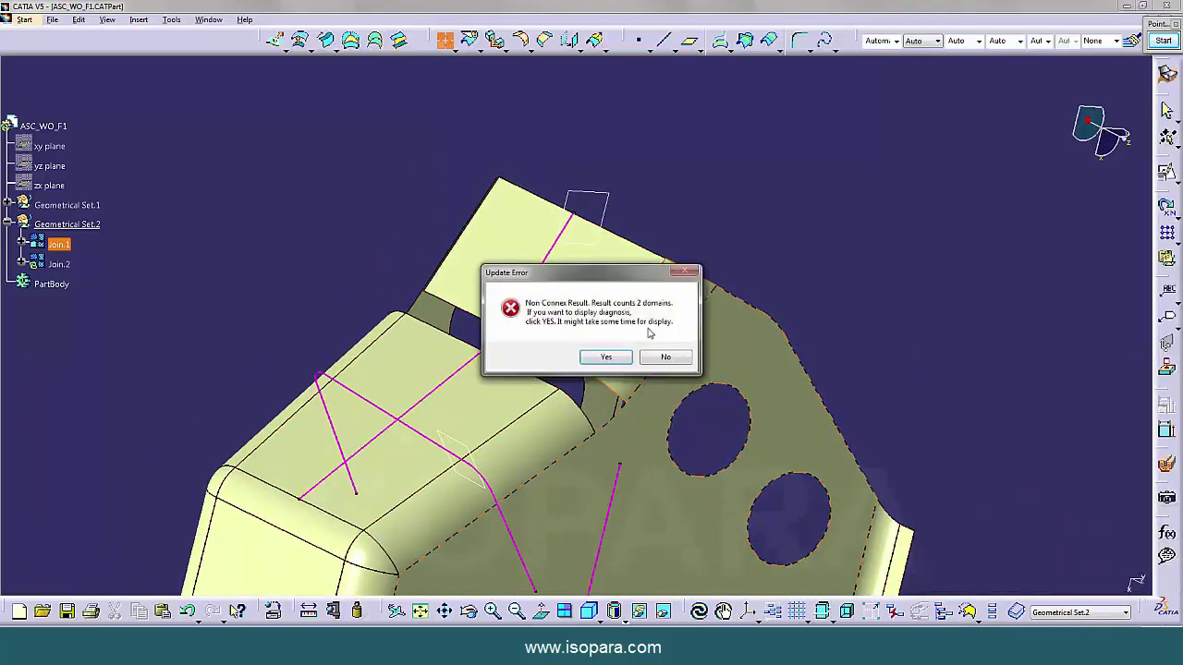
left_click(666, 357)
middle_click_drag(666, 357, 576, 293)
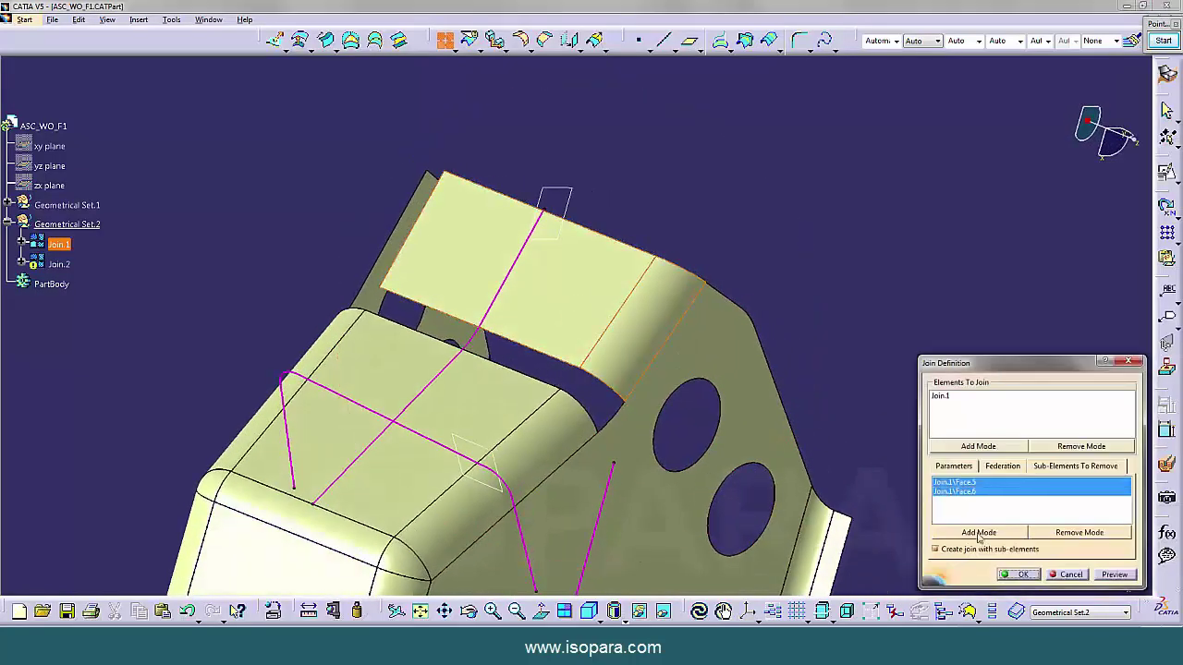
left_click(1106, 576)
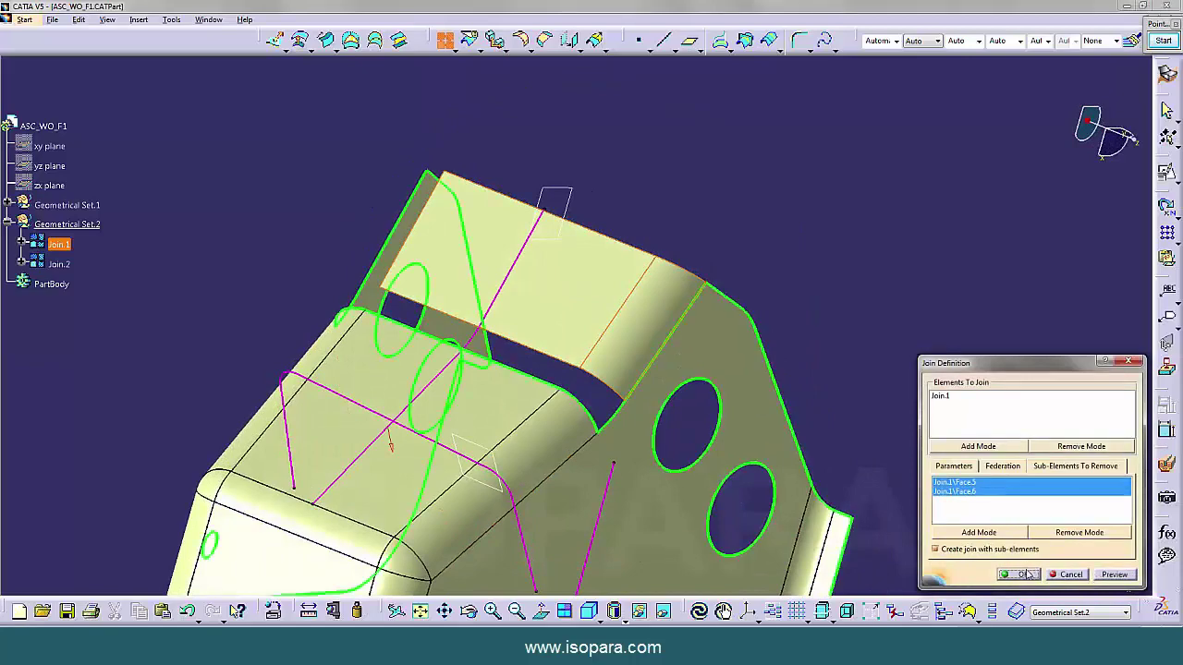
left_click(1025, 574)
Join the separated upper faces with the side fillet face removed, leaving only the flat upper panel.
left_click(657, 351)
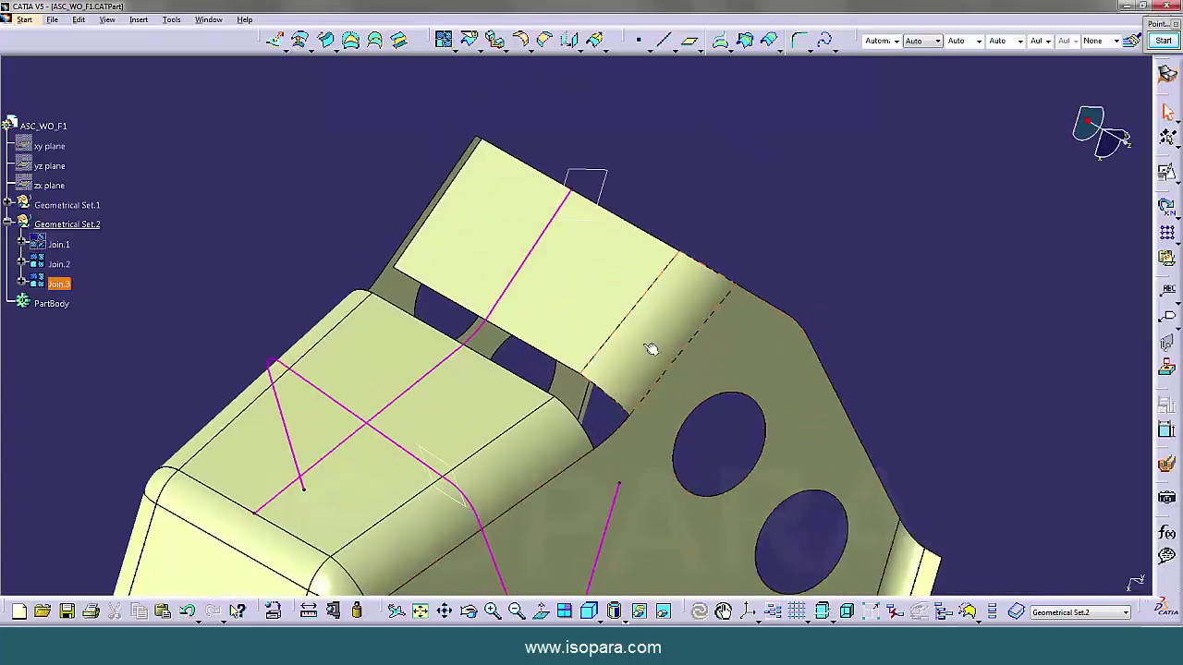
left_click(444, 39)
left_click(1067, 467)
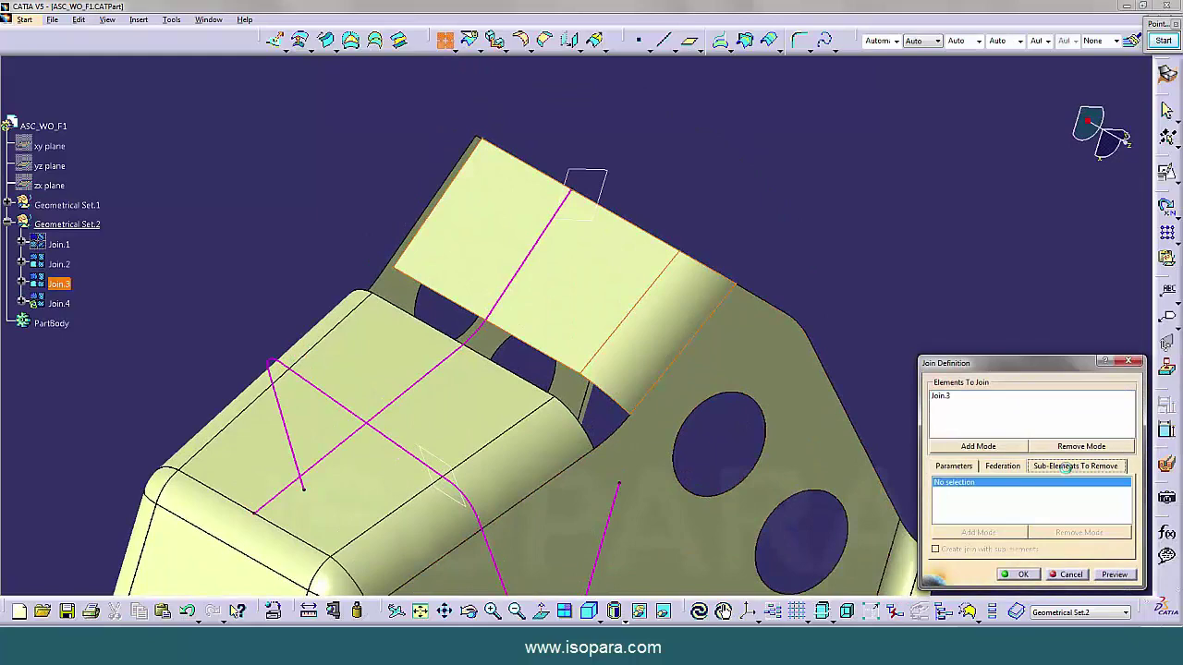
left_click(642, 364)
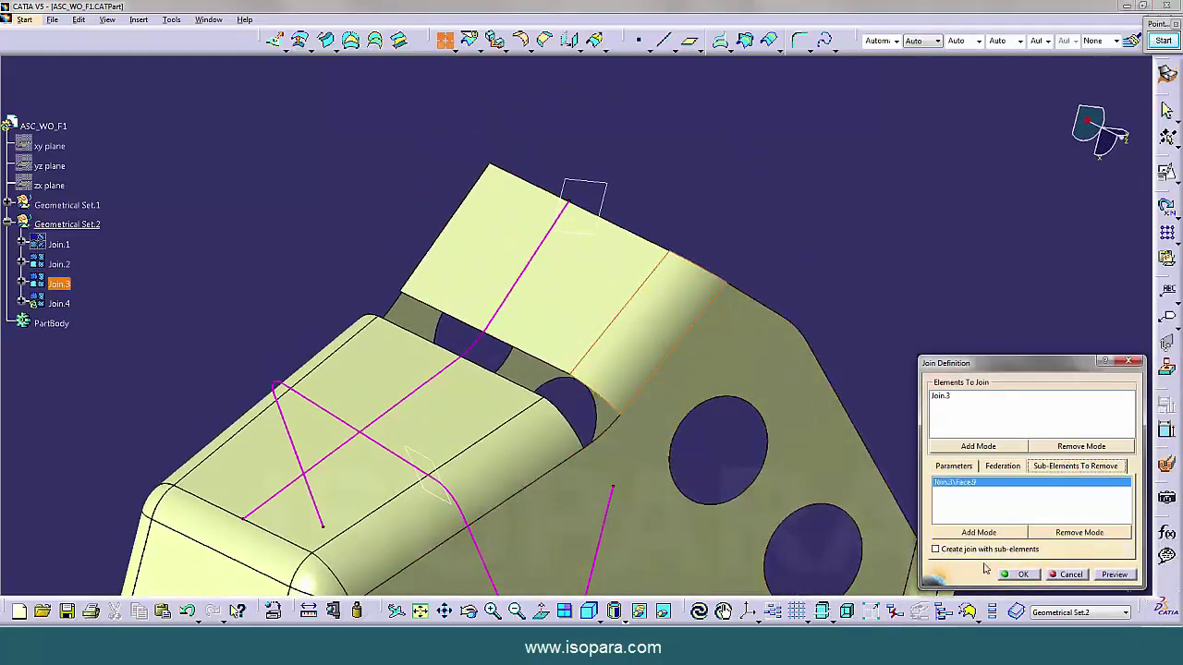
left_click(1019, 574)
Extrapolate the upper panel from its lower edge by 10 mm with curvature continuity.
middle_click_drag(667, 477, 629, 382)
left_click(596, 40)
left_click(562, 330)
left_click(1050, 484)
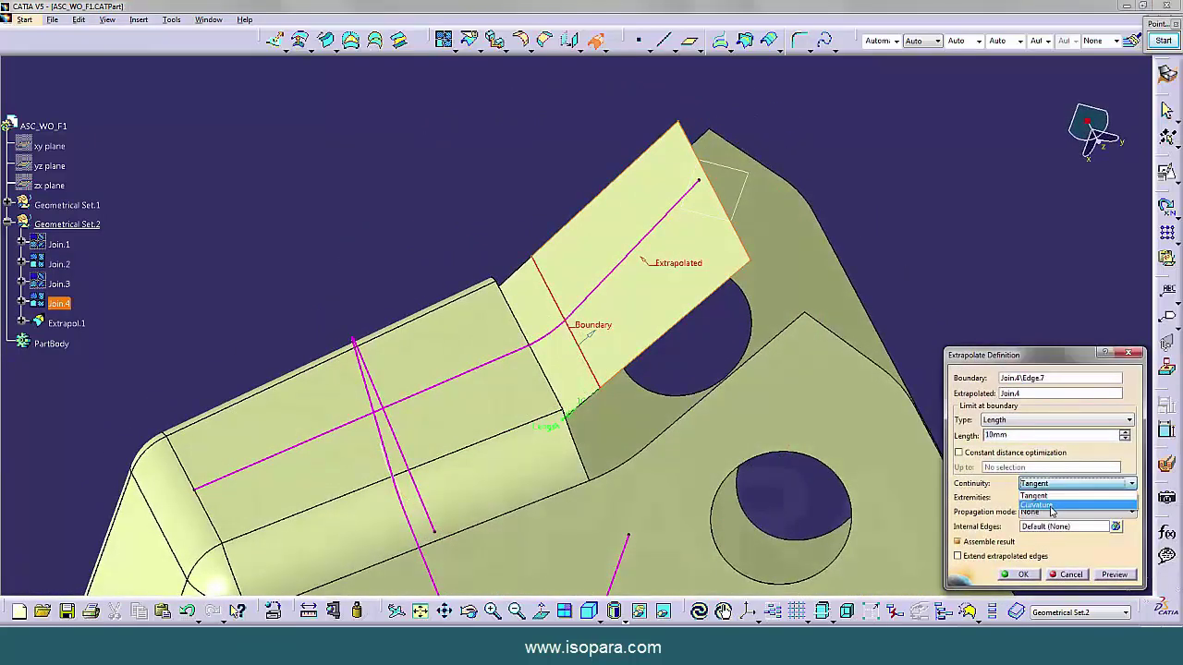
left_click(1020, 574)
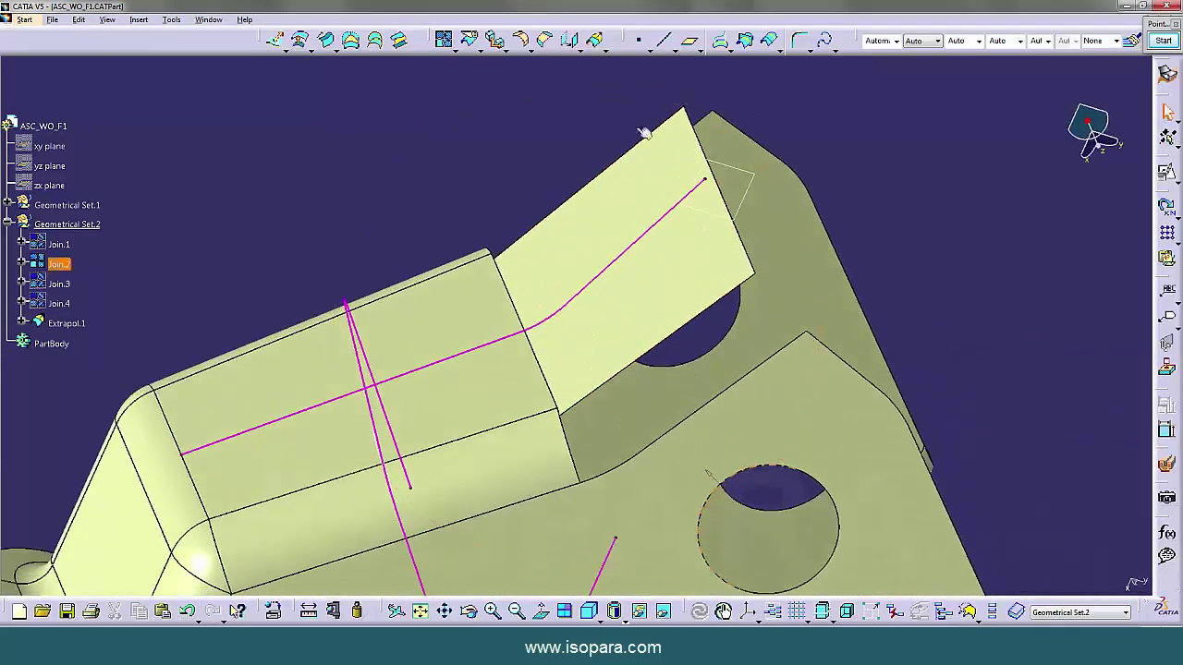
Extrapolate the bracket's middle panel from its open edge facing the upper panel.
left_click(596, 40)
left_click(534, 362)
middle_click_drag(527, 364, 833, 489)
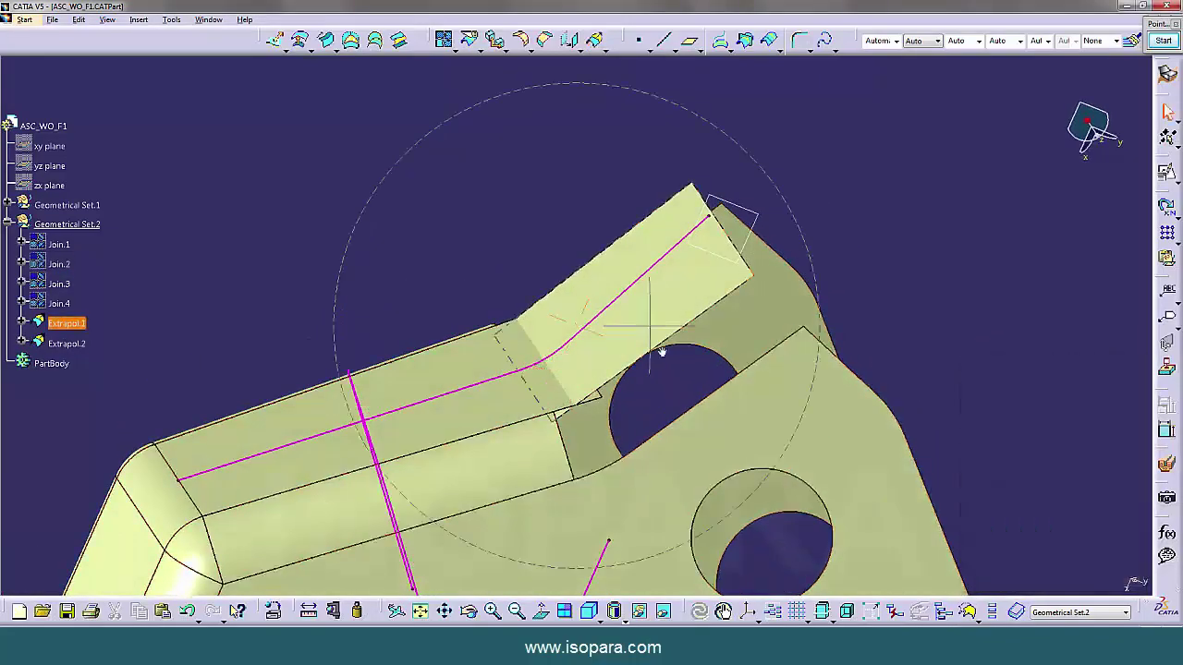
middle_click_drag(660, 351, 652, 320)
Split the extrapolated bracket surface using the extrapolated upper panel as the cutting element.
left_click(470, 41)
left_click(557, 348)
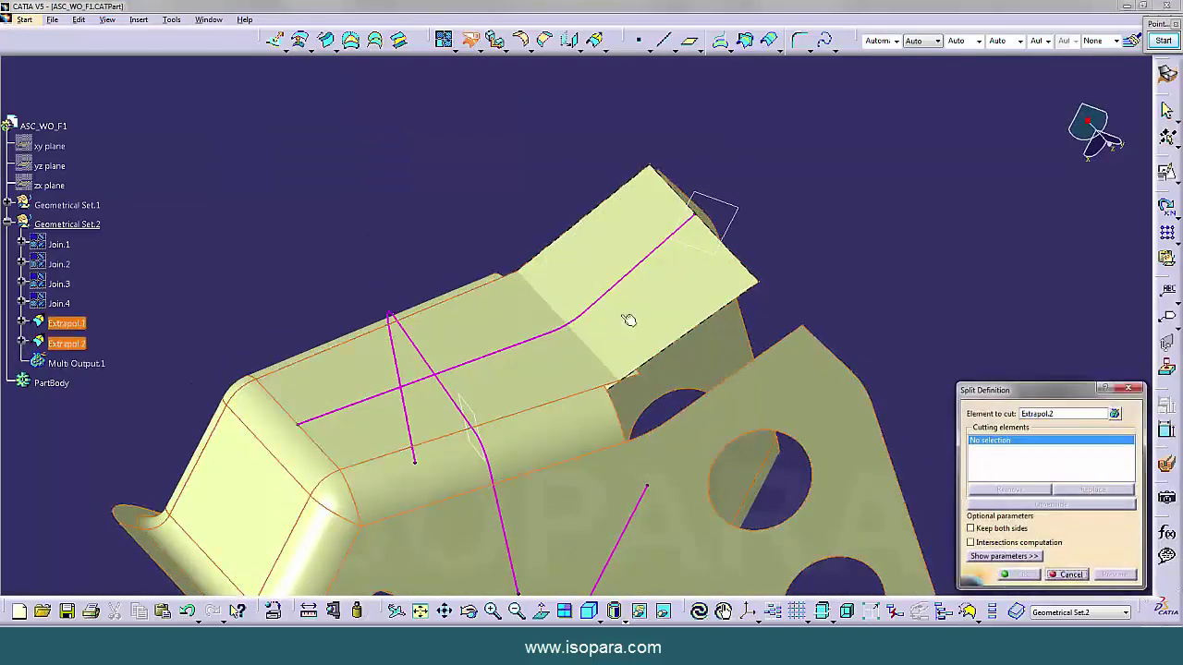
left_click(628, 320)
left_click(1017, 573)
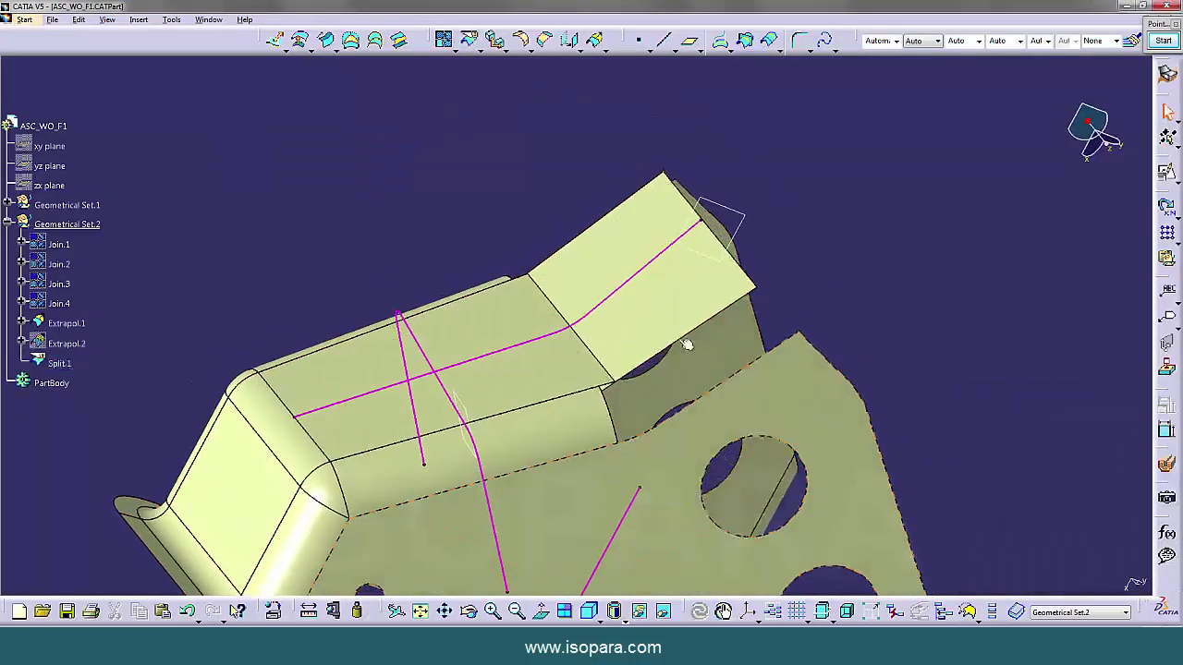
Hide the extrapolated upper panel to expose the split edge of the middle panel.
right_click(667, 297)
left_click(693, 324)
middle_click_drag(681, 332, 652, 340)
Set up a line-profile sweep with reference surface, using the middle panel's split edge as guide curve and Split.1 as reference.
left_click(638, 41)
left_click(326, 39)
left_click(945, 102)
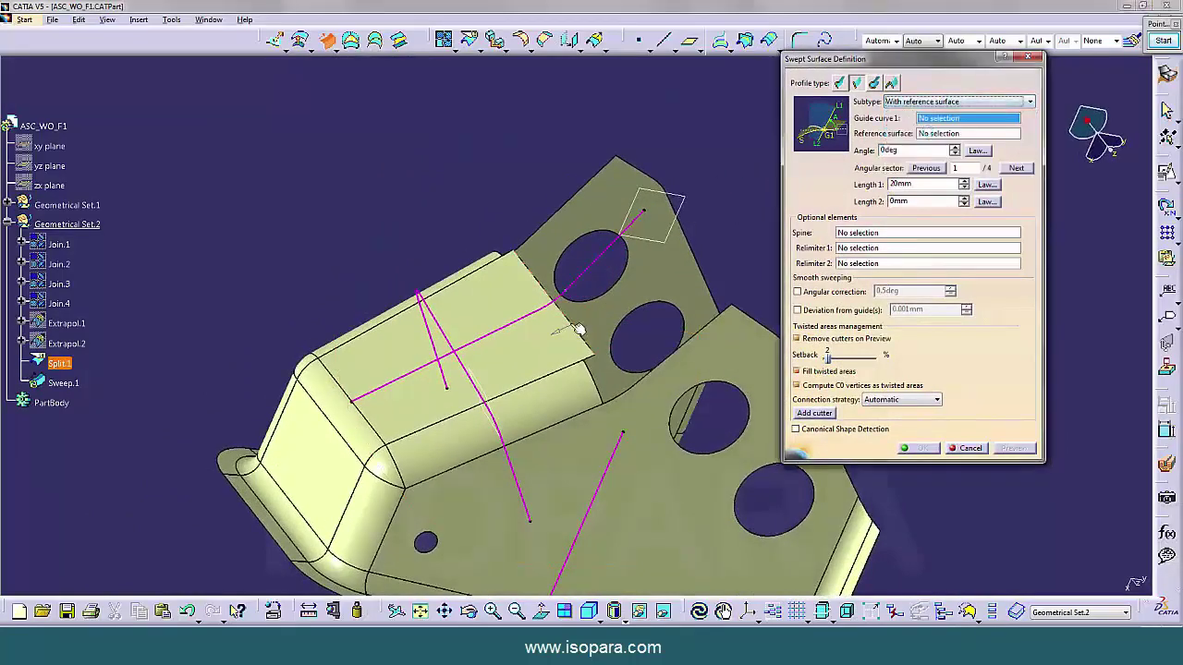
left_click(576, 327)
left_click(547, 339)
middle_click_drag(551, 349, 592, 388)
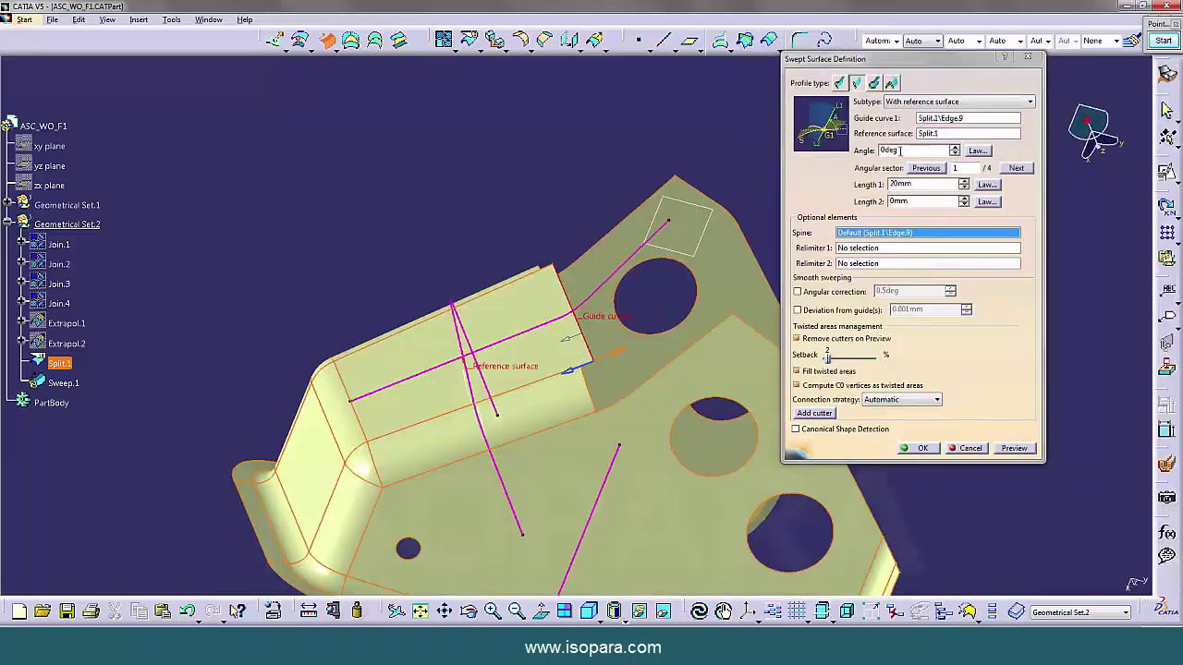
Set the sweep angle to 155 degrees, choose angular sector 4, and preview the surface.
double_click(900, 150)
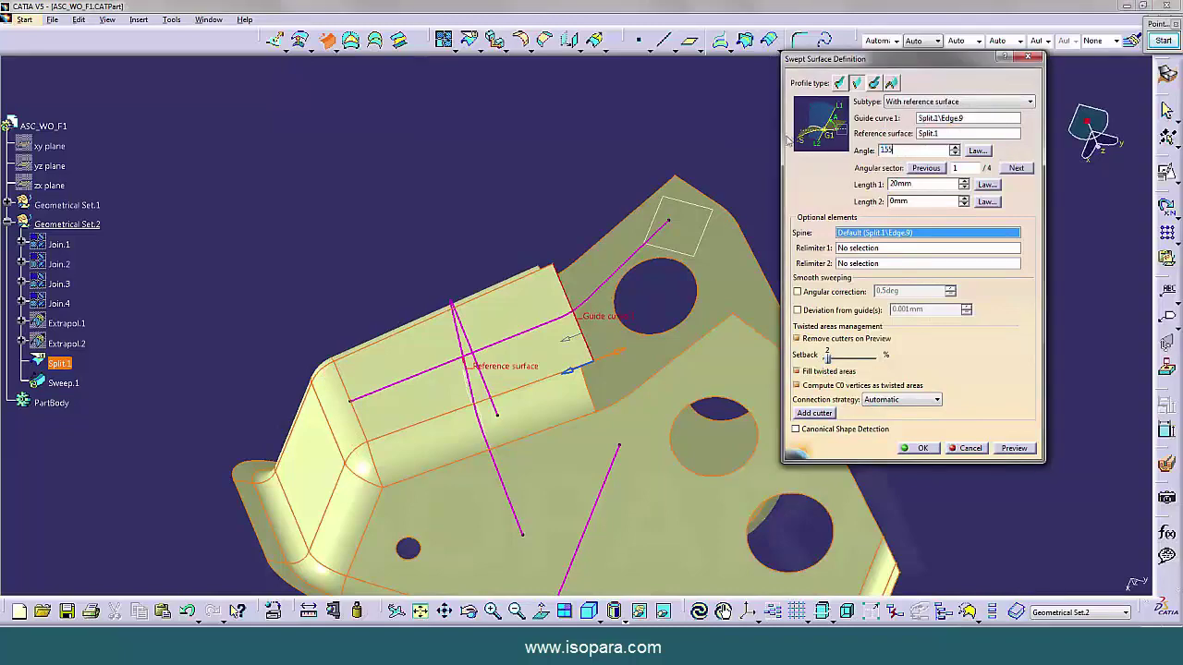
left_click(598, 96)
middle_click_drag(636, 323, 603, 342)
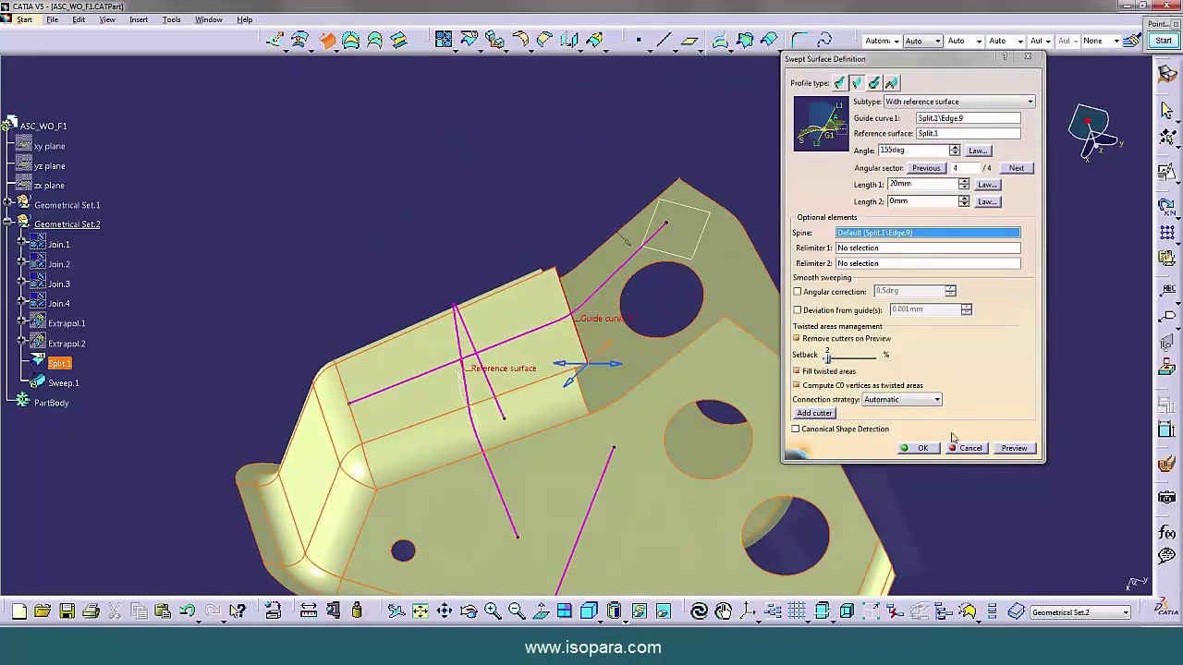
left_click(1015, 450)
middle_click_drag(615, 428, 652, 435)
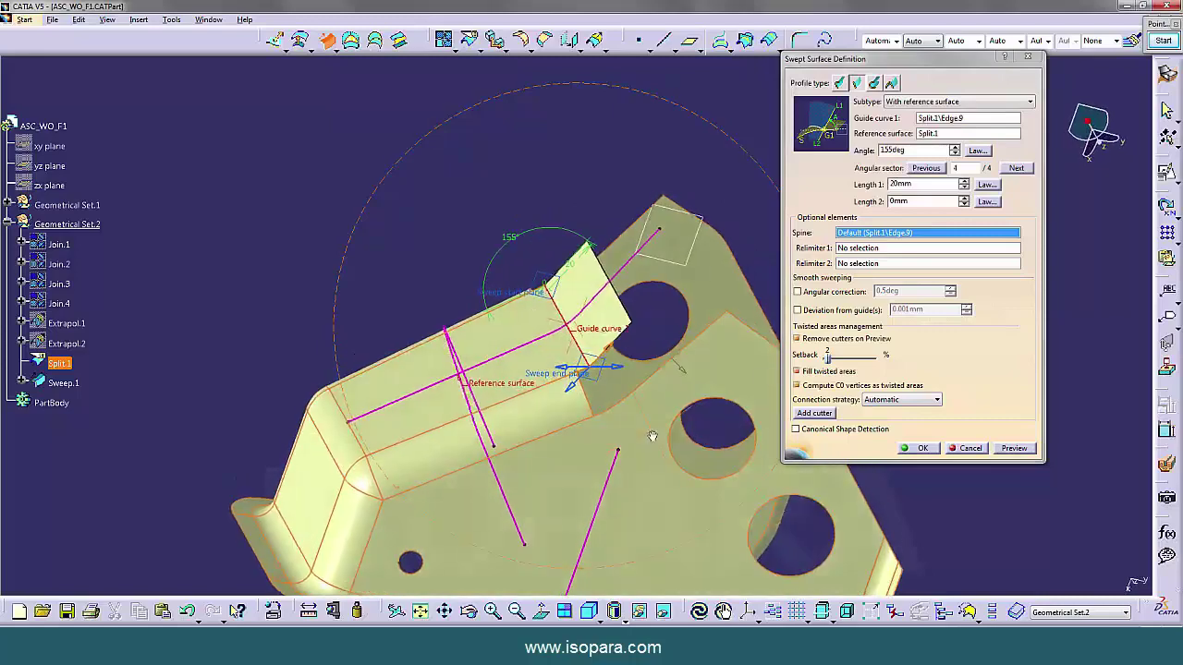
Increase the sweep's Length 1 to 50 mm and preview the swept panel against the magenta profile curve.
left_click(954, 147)
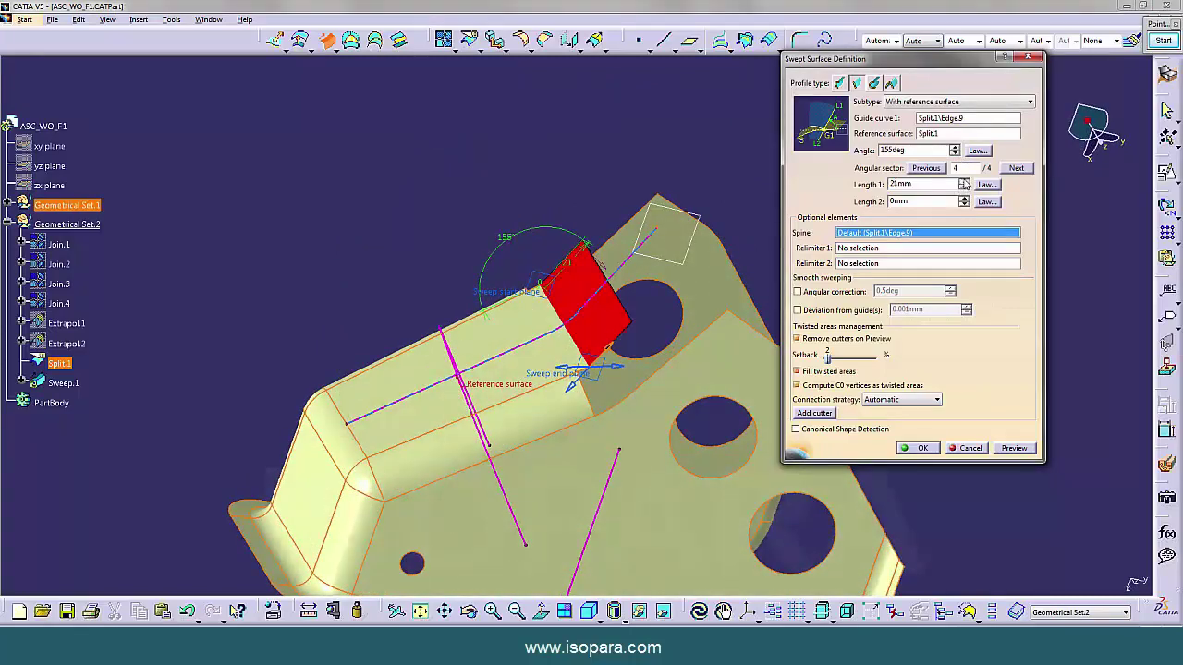
left_click(1020, 447)
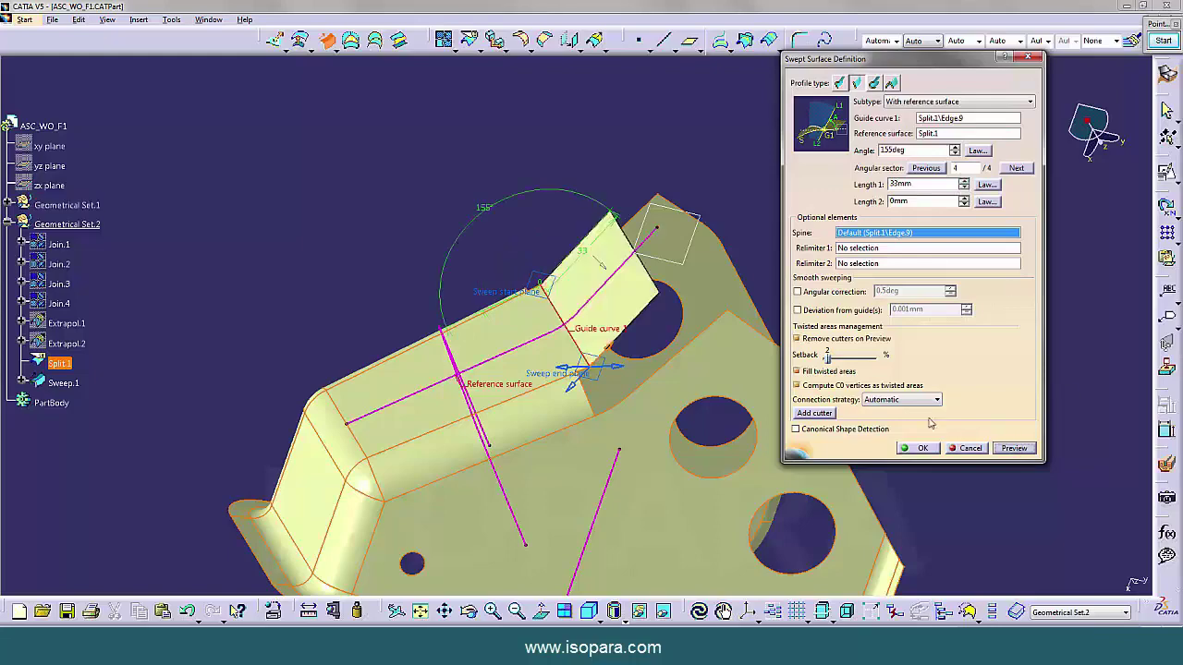
middle_click_drag(684, 309, 632, 319)
left_click(964, 182)
left_click(963, 182)
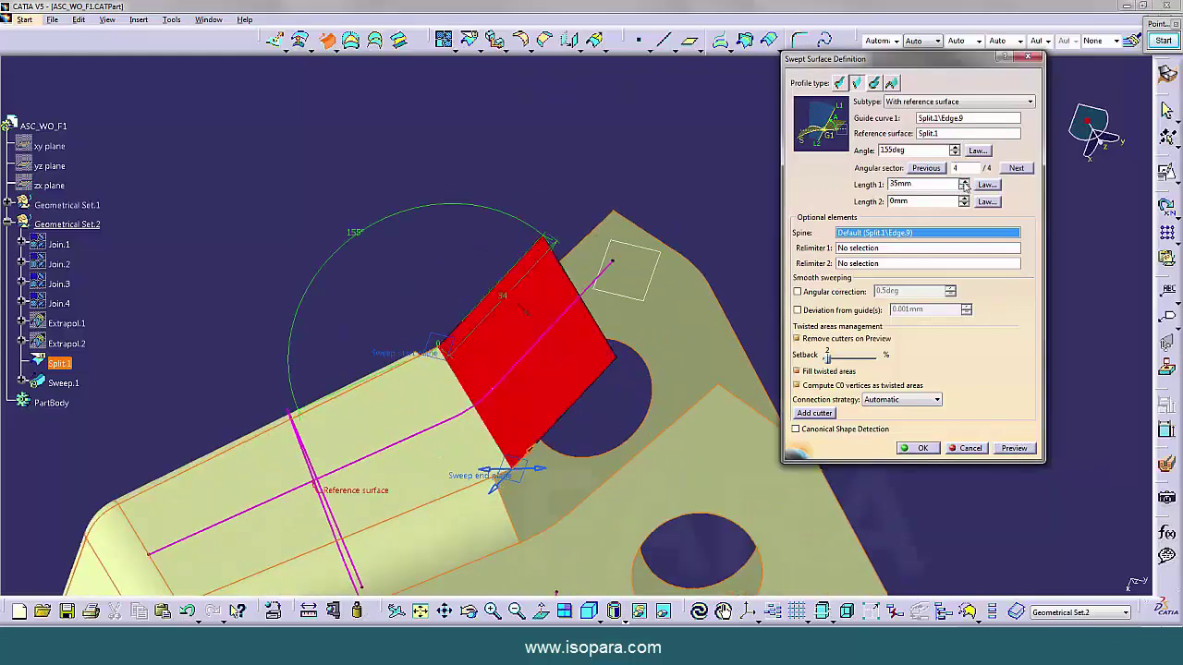
left_click(1014, 448)
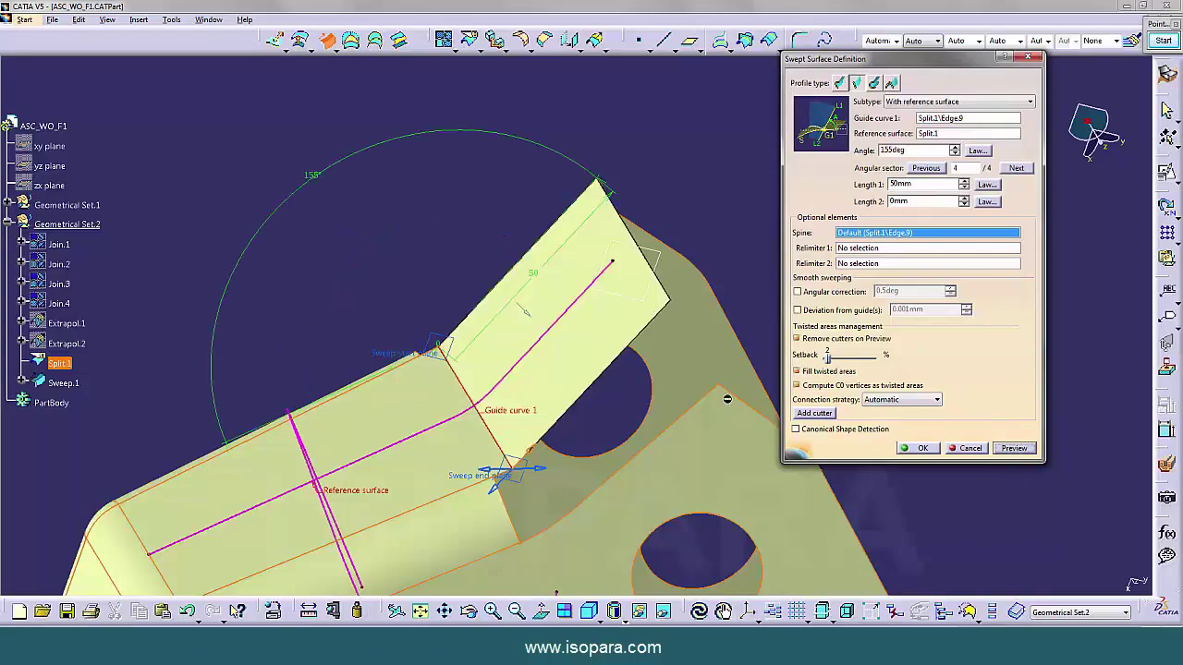
middle_click_drag(726, 399, 705, 367)
middle_click_drag(705, 367, 867, 404)
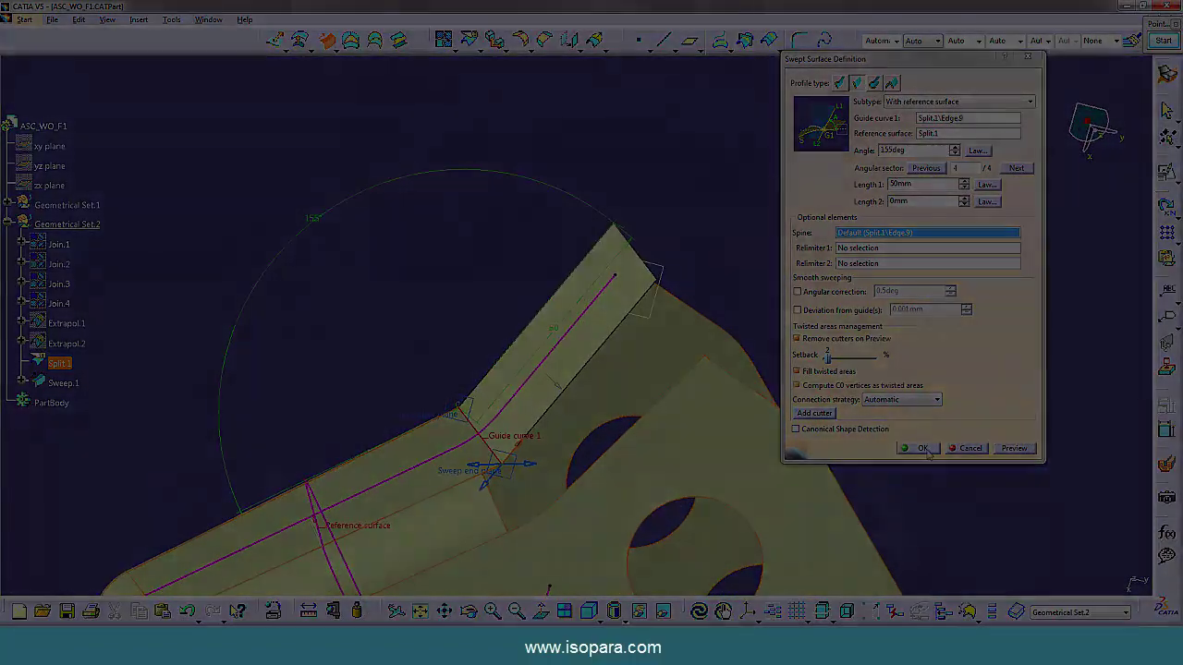